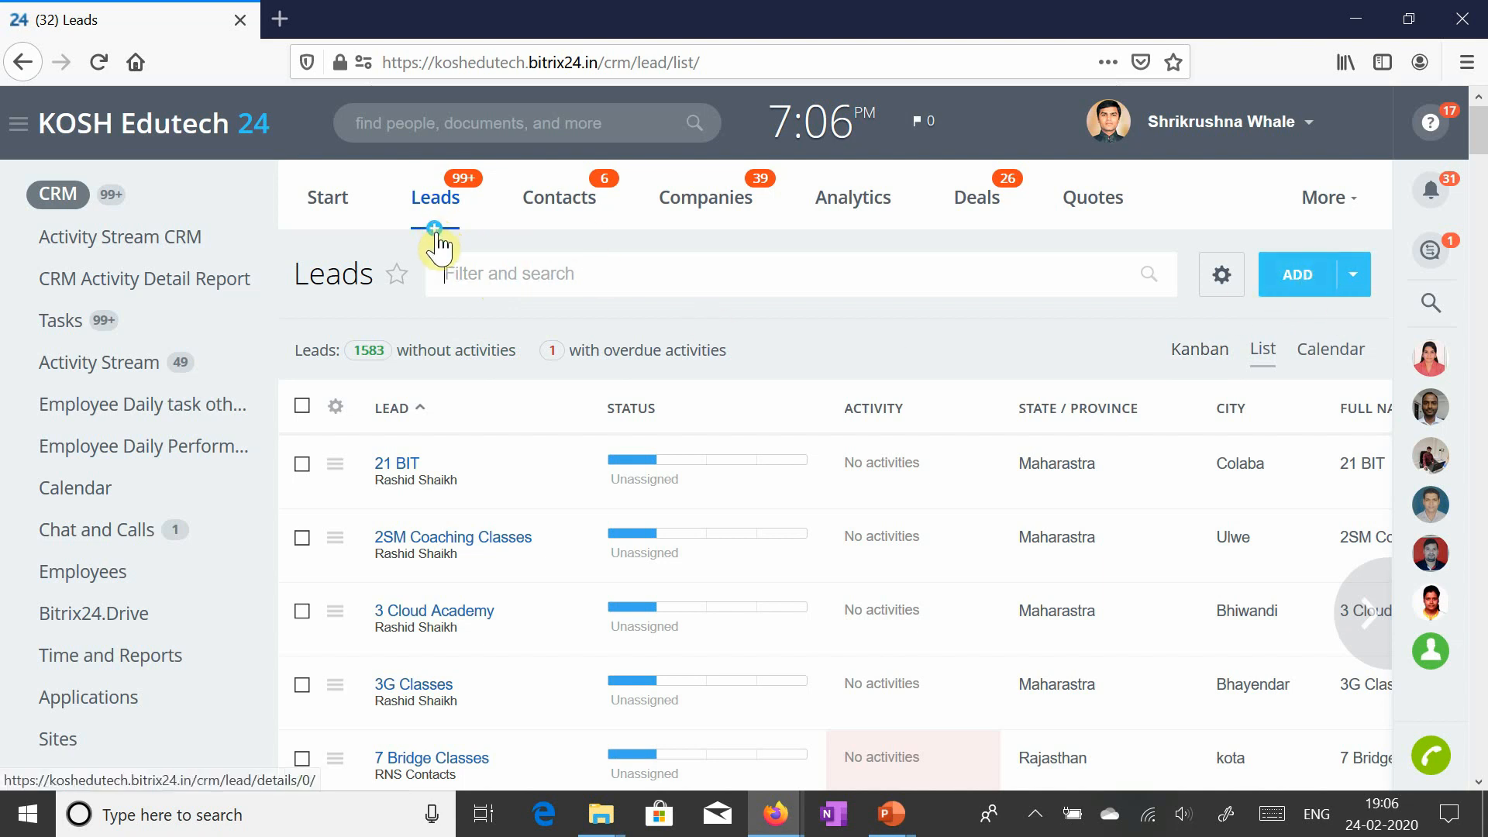
- Start a new lead named 'Nale Coaching Classes, Karjat' and copy that name
click(436, 241)
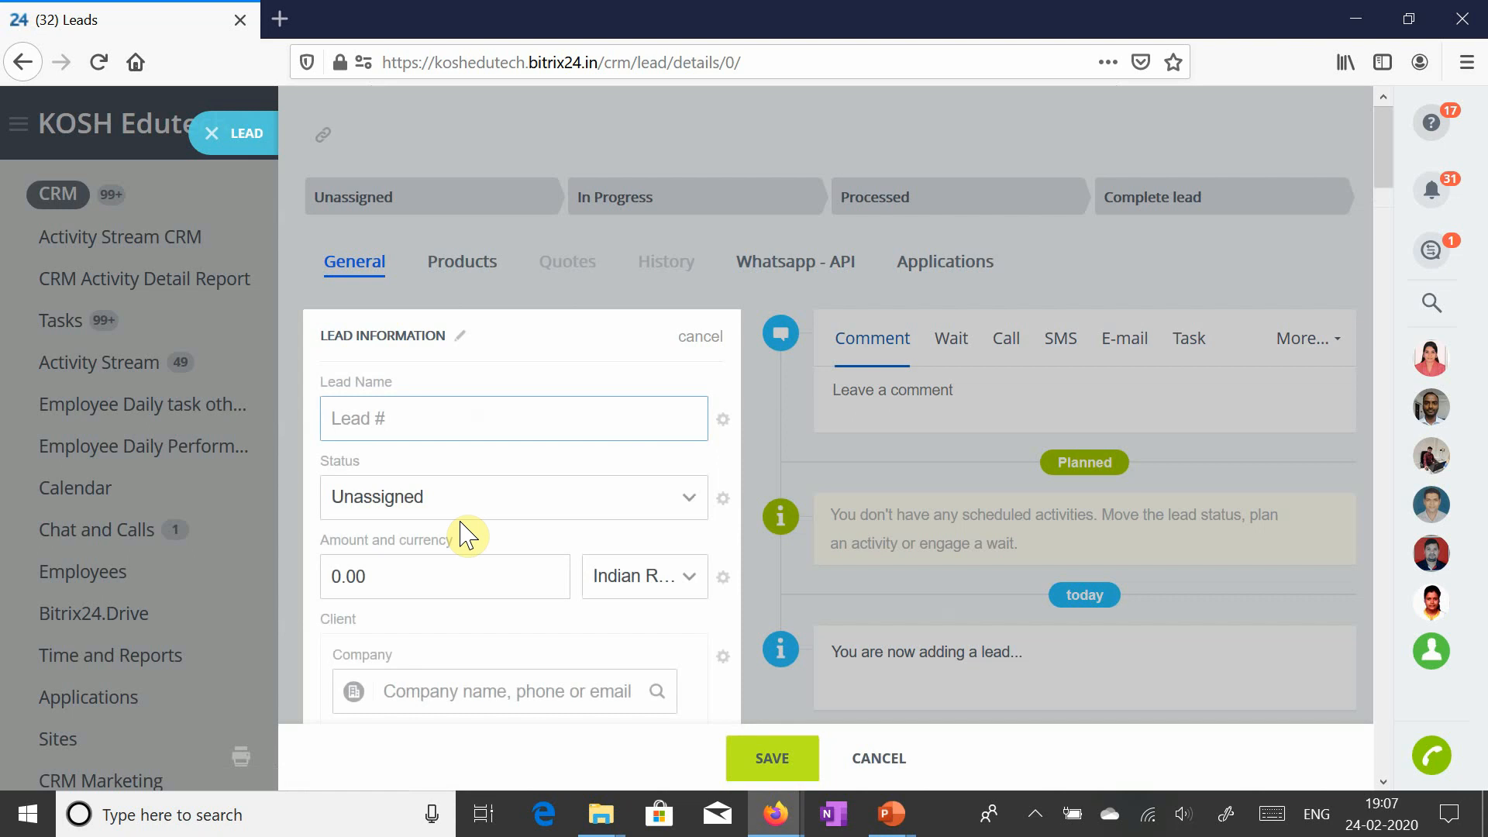
text(Nale Coachi)
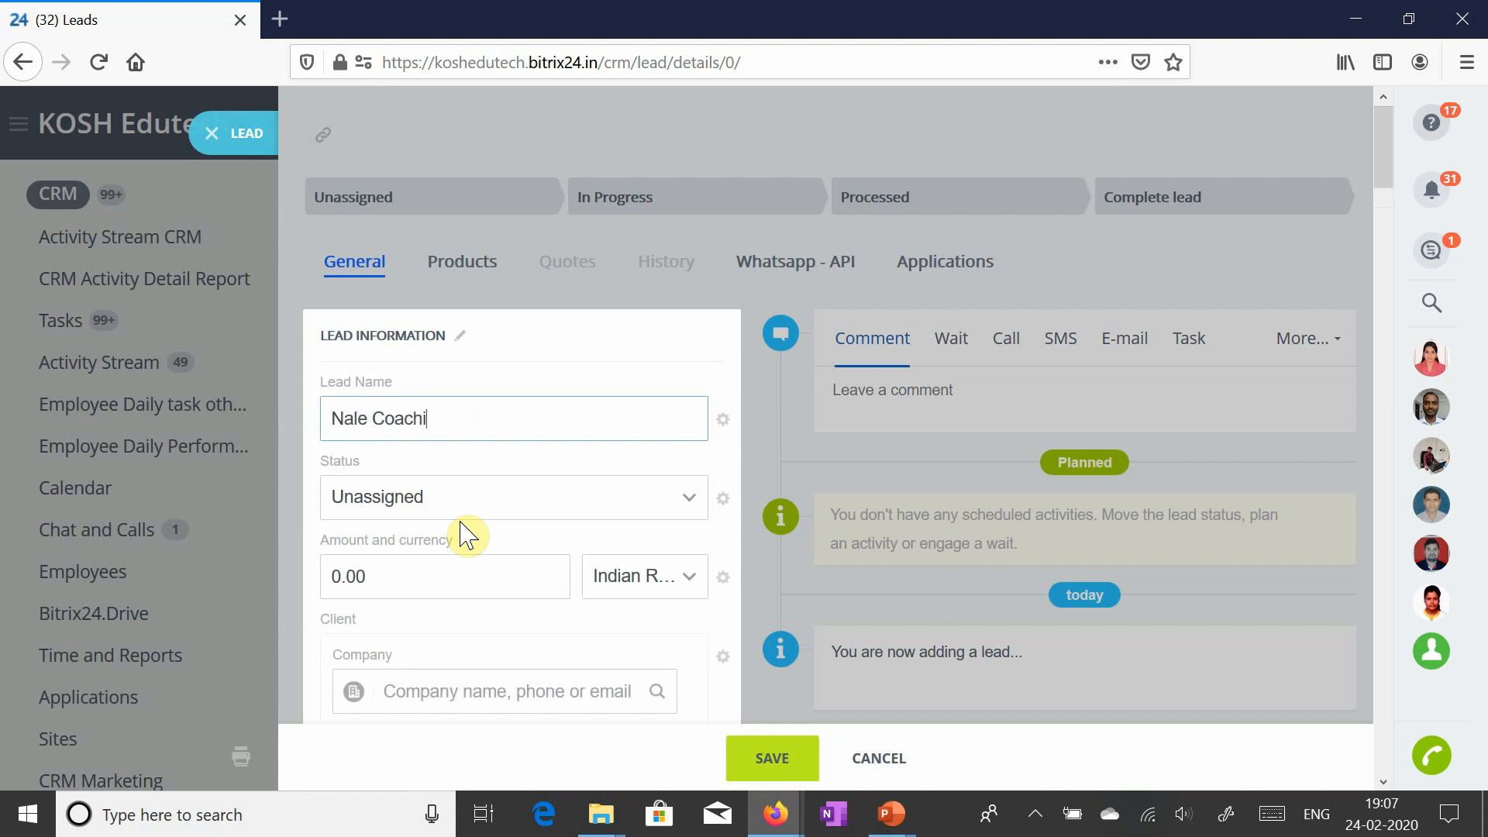
text(ng Classes,)
text(Karjat)
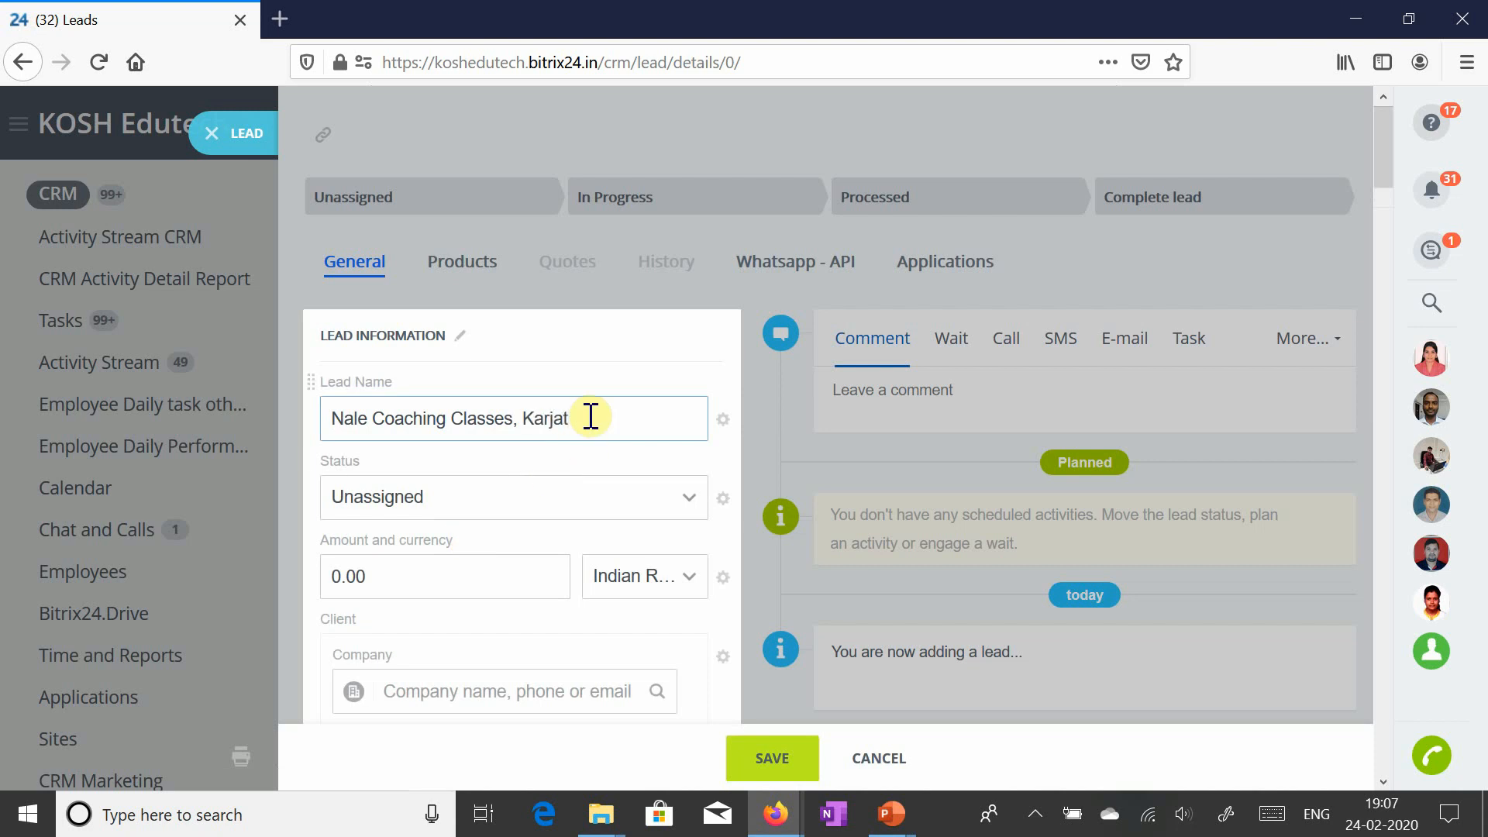
drag(589, 416, 233, 425)
key(ctrl+c)
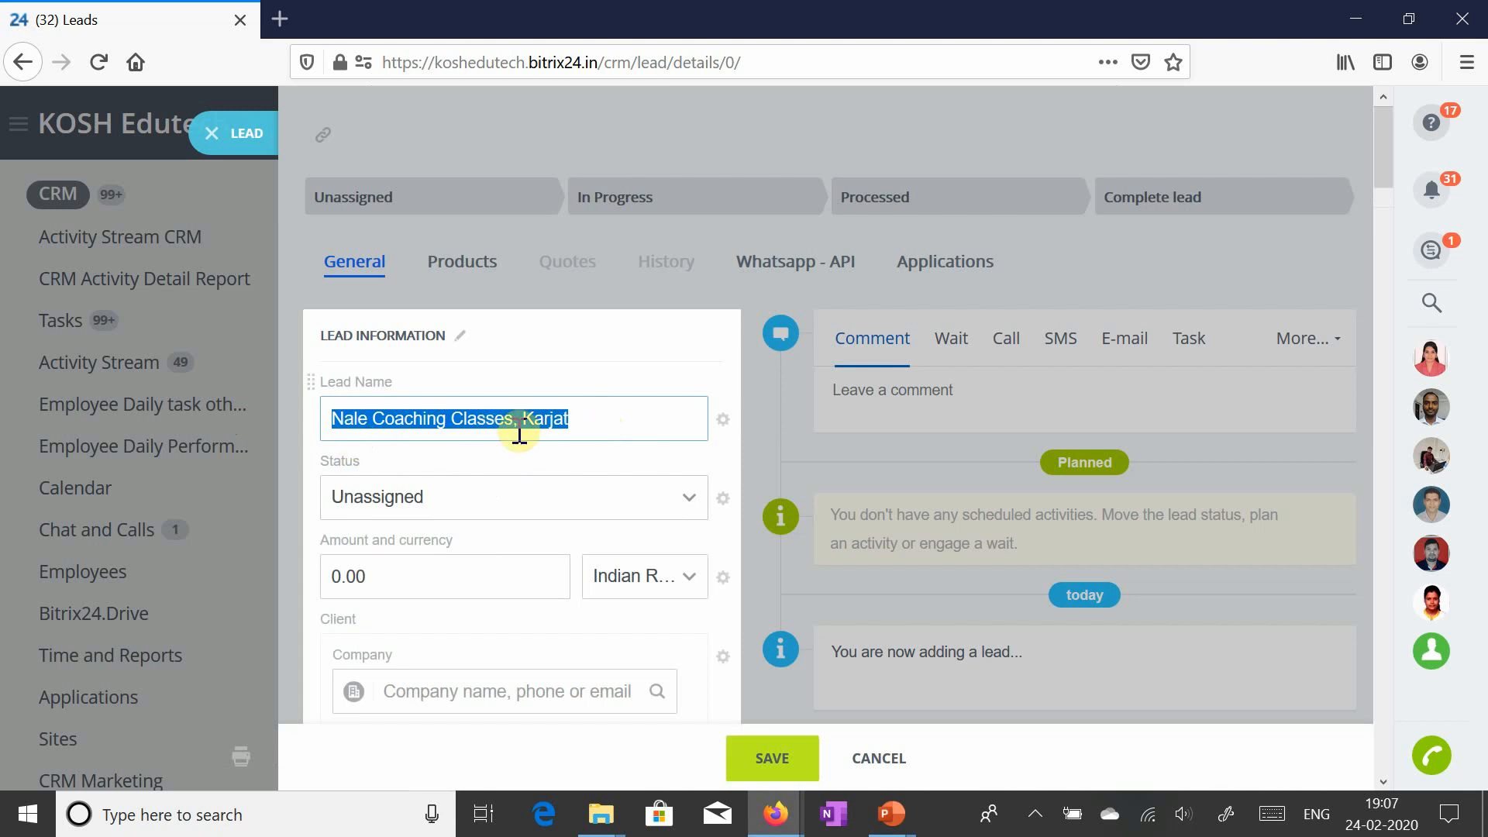
scroll(518, 443, down, 5)
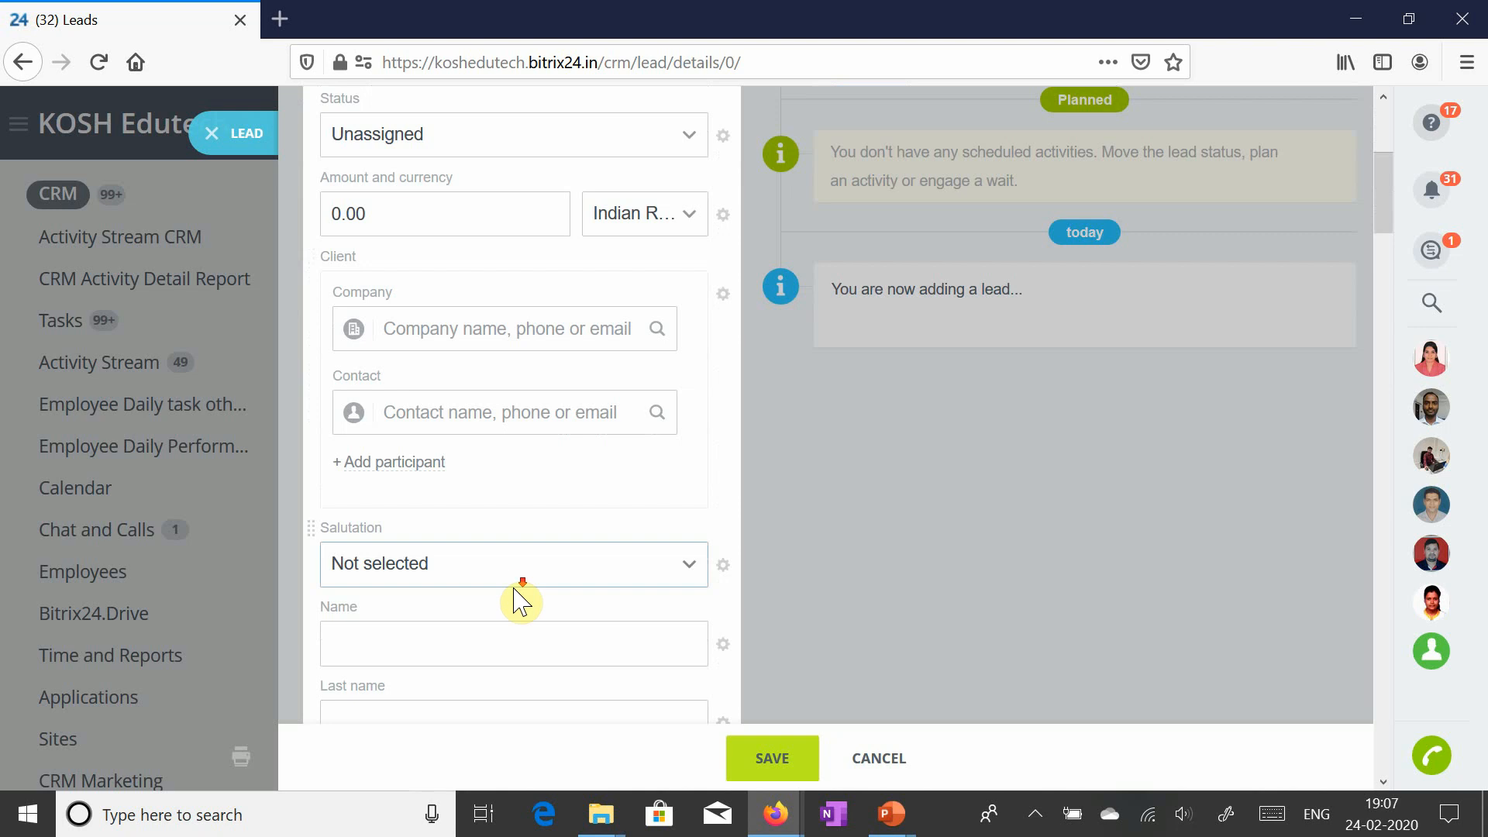
- Paste 'Nale Coaching Classes, Karjat' as the Last name and set the salutation to Mr
scroll(518, 598, down, 2)
click(412, 486)
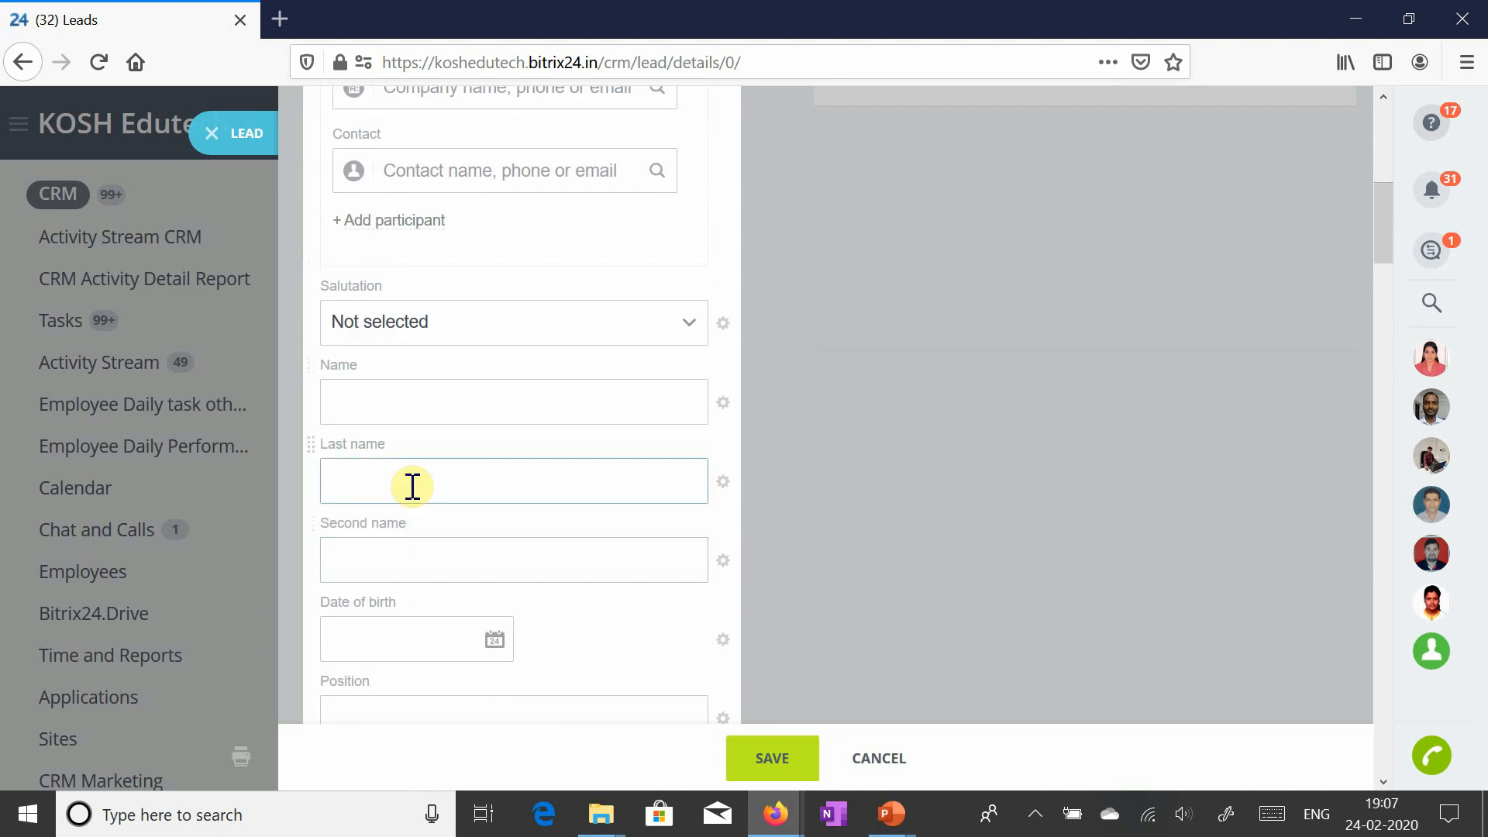
key(ctrl+v)
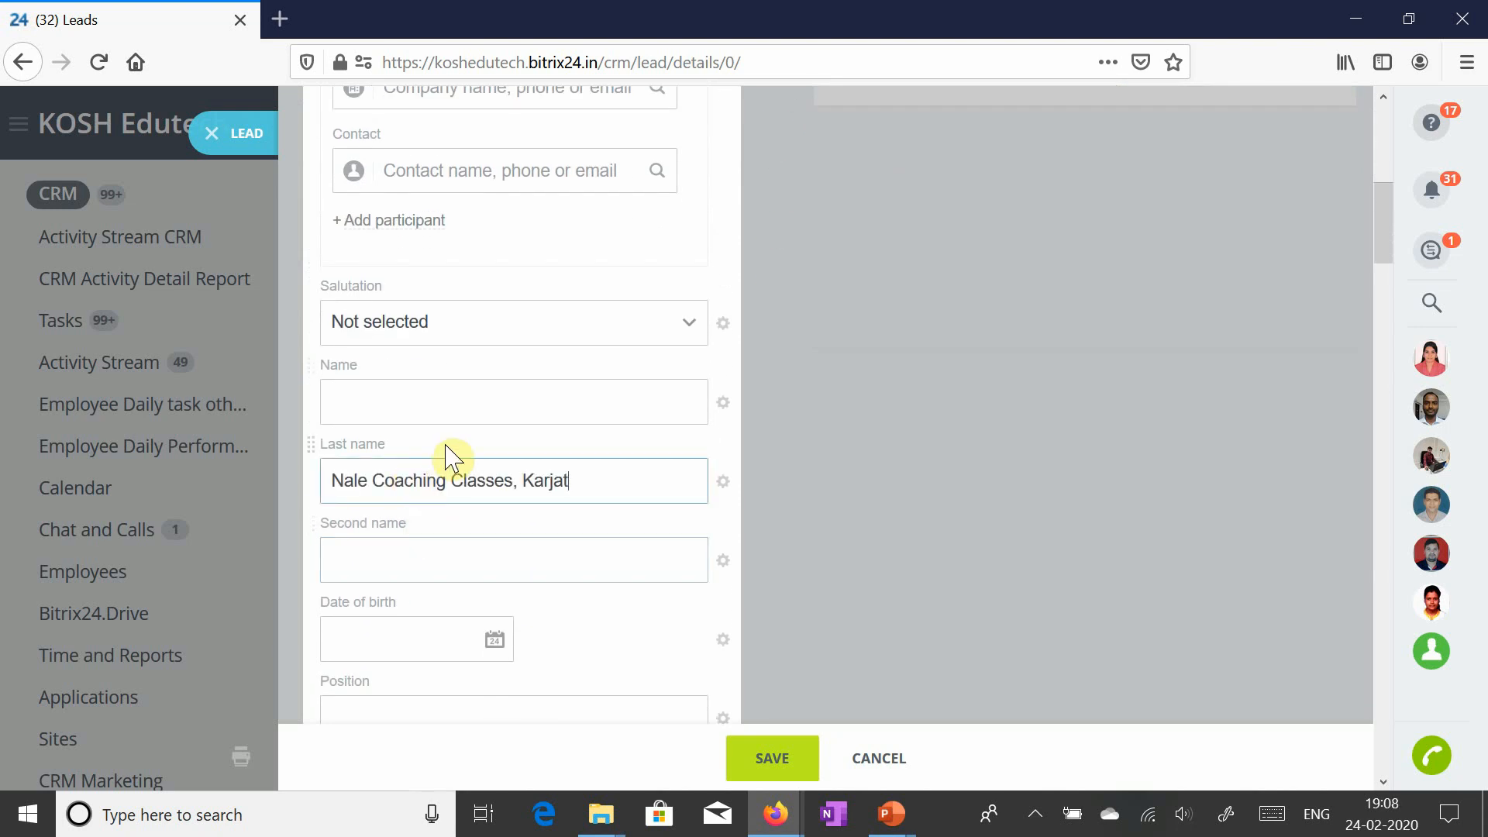
click(493, 549)
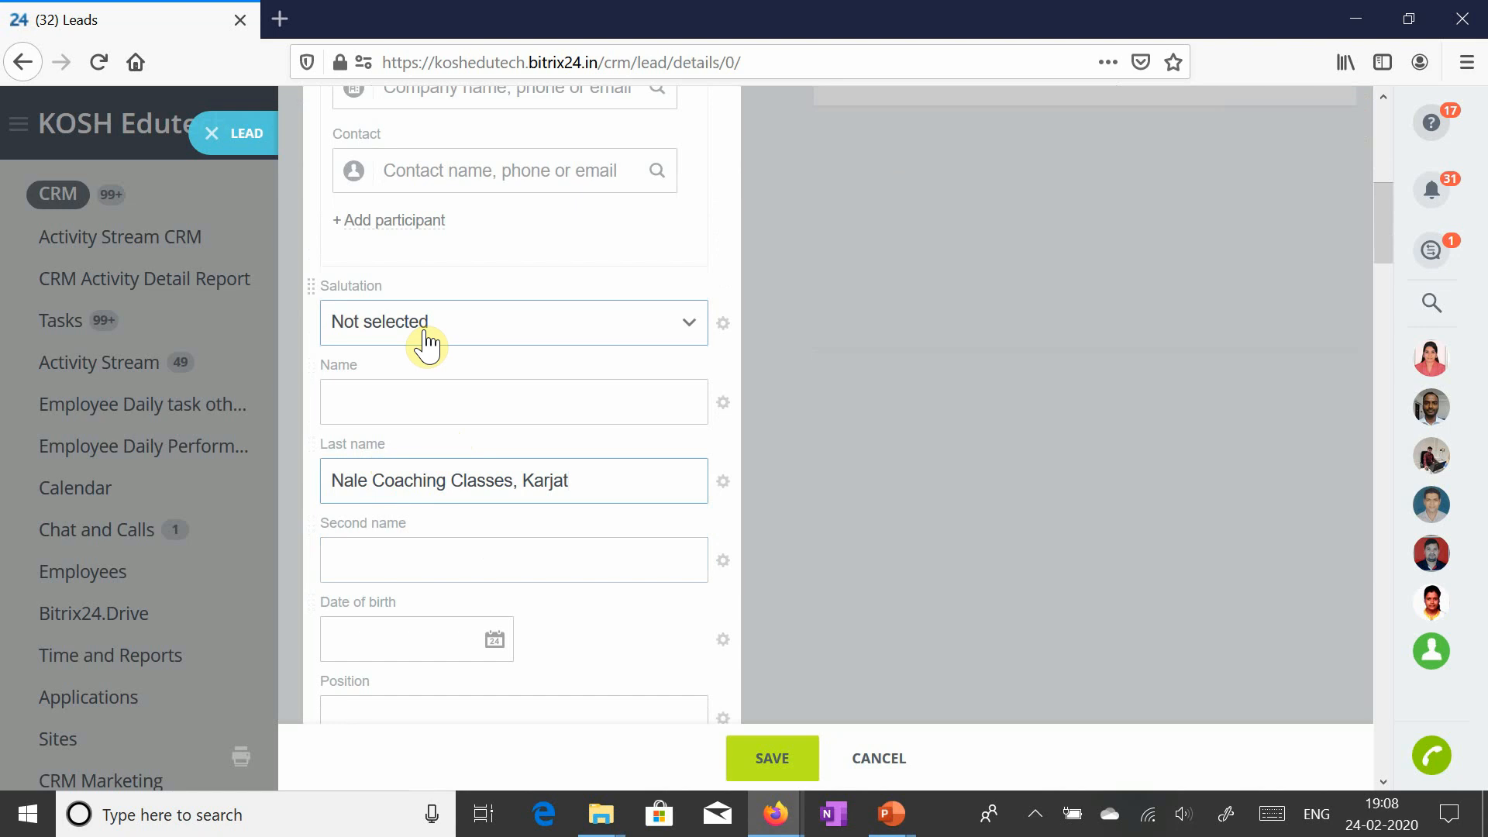
click(426, 345)
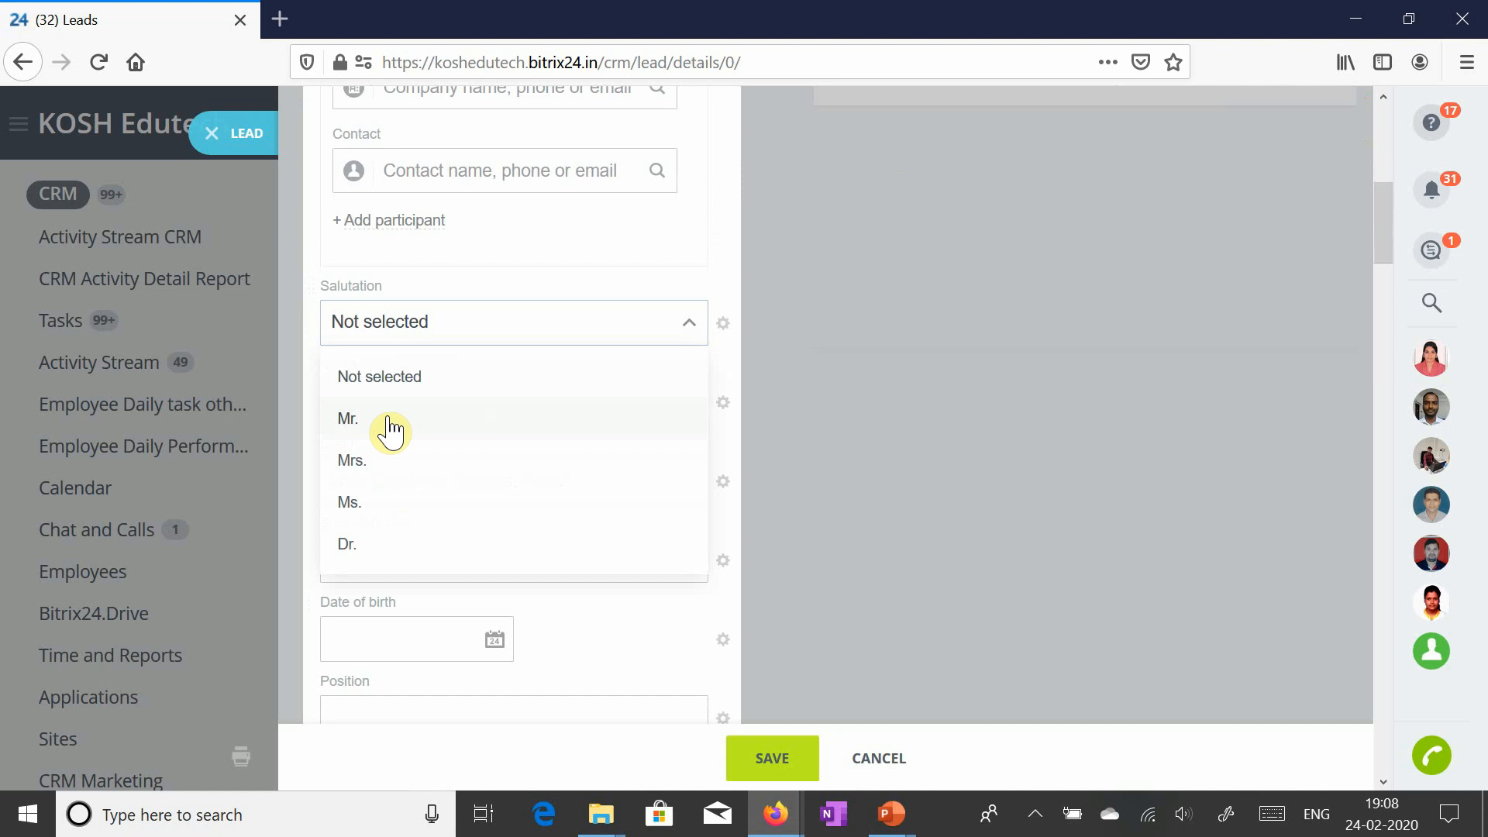
click(389, 431)
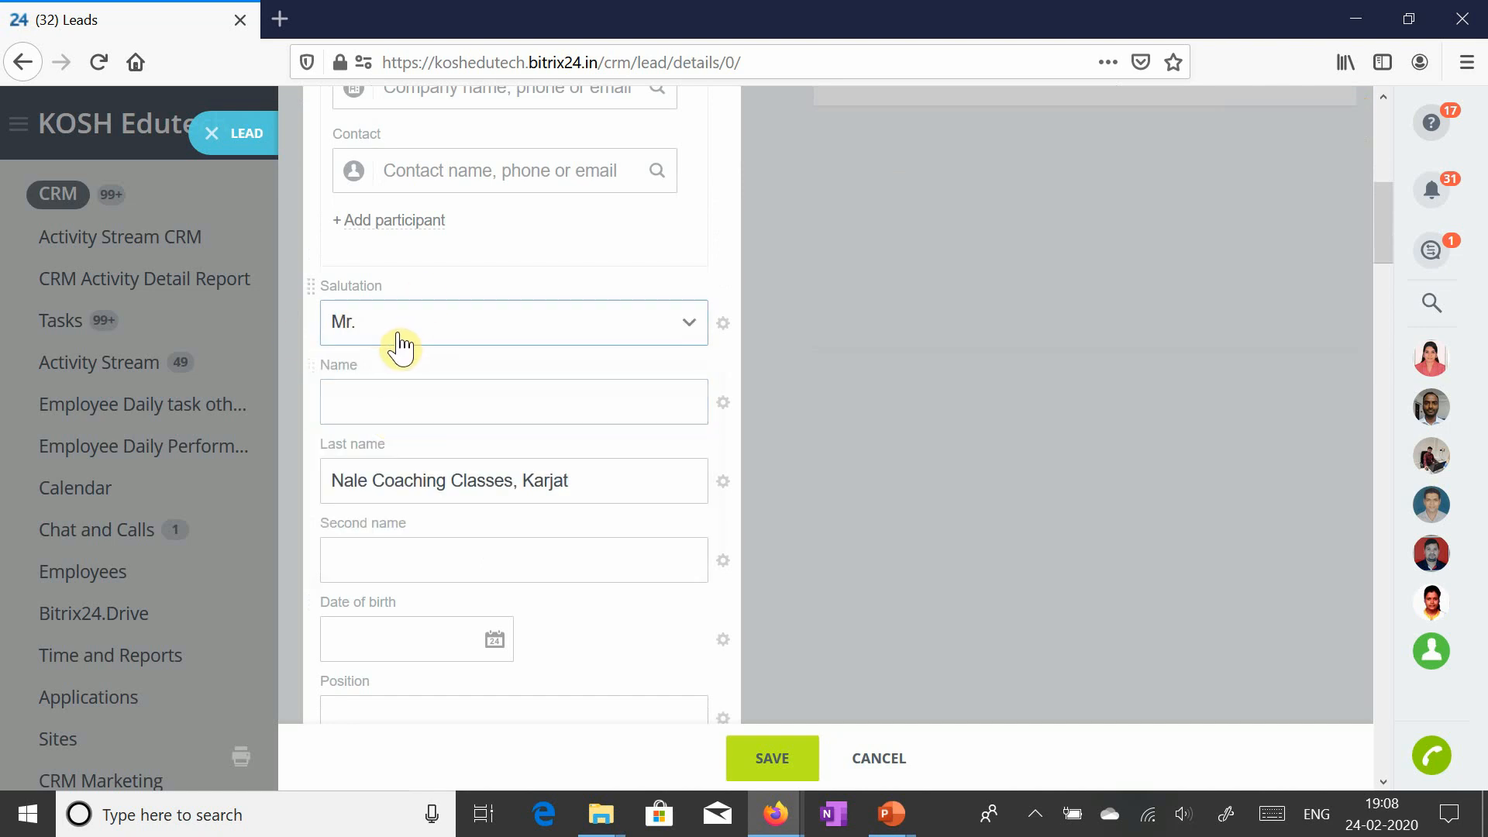
- Enter the contact's first name and set Position to Owner
click(402, 401)
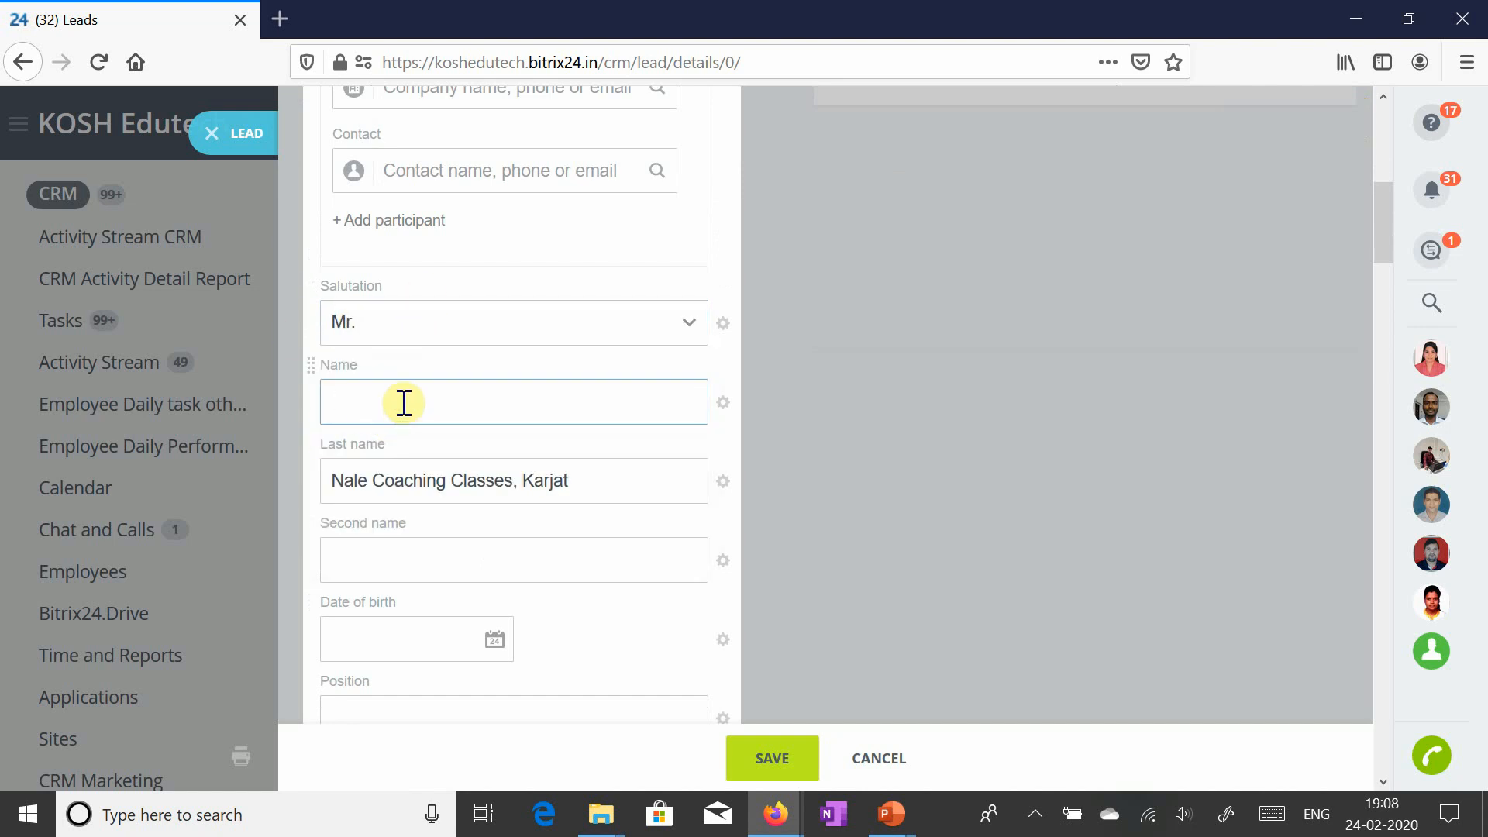
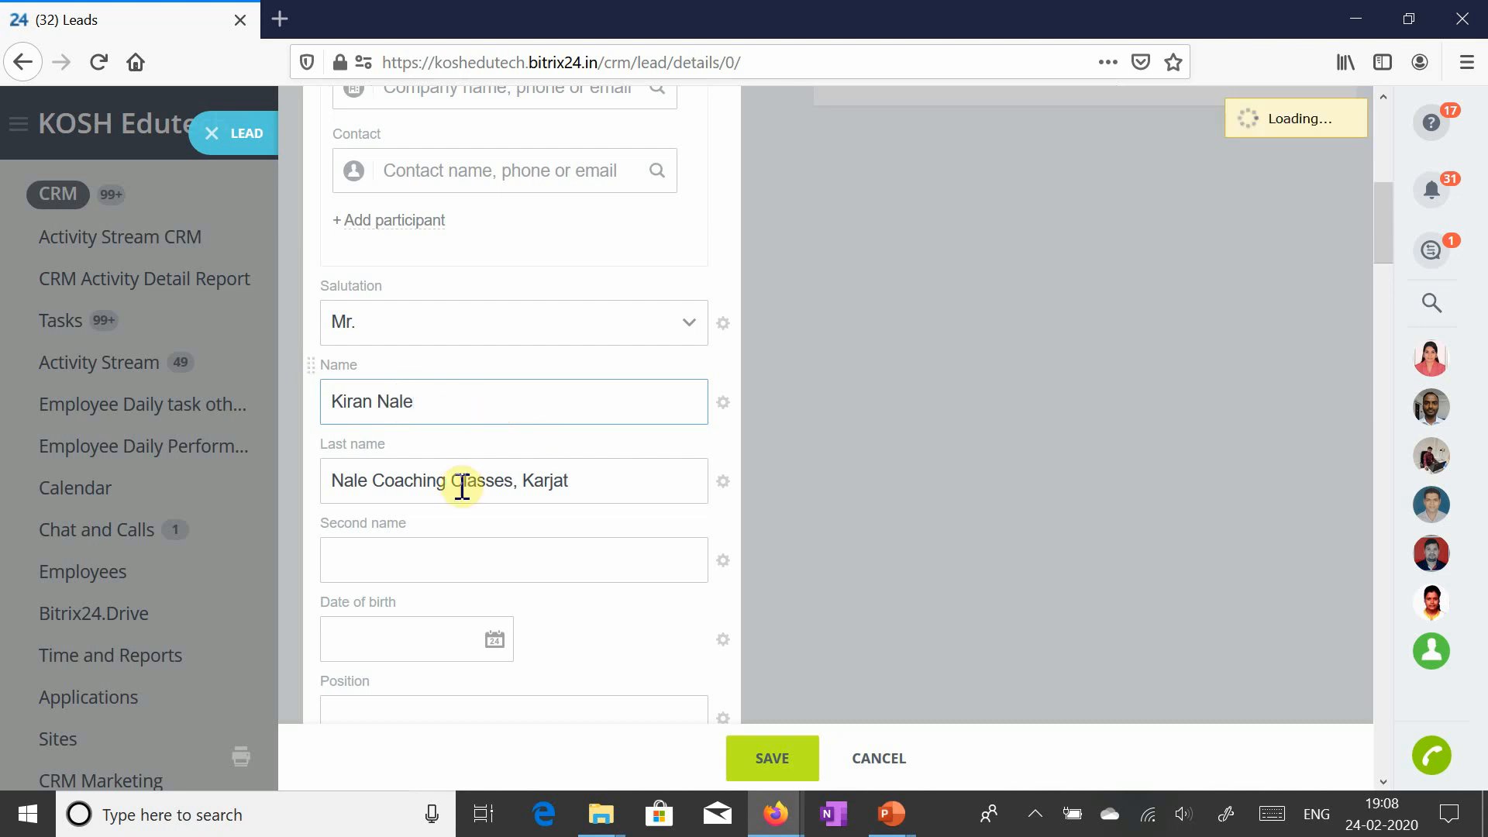
click(398, 555)
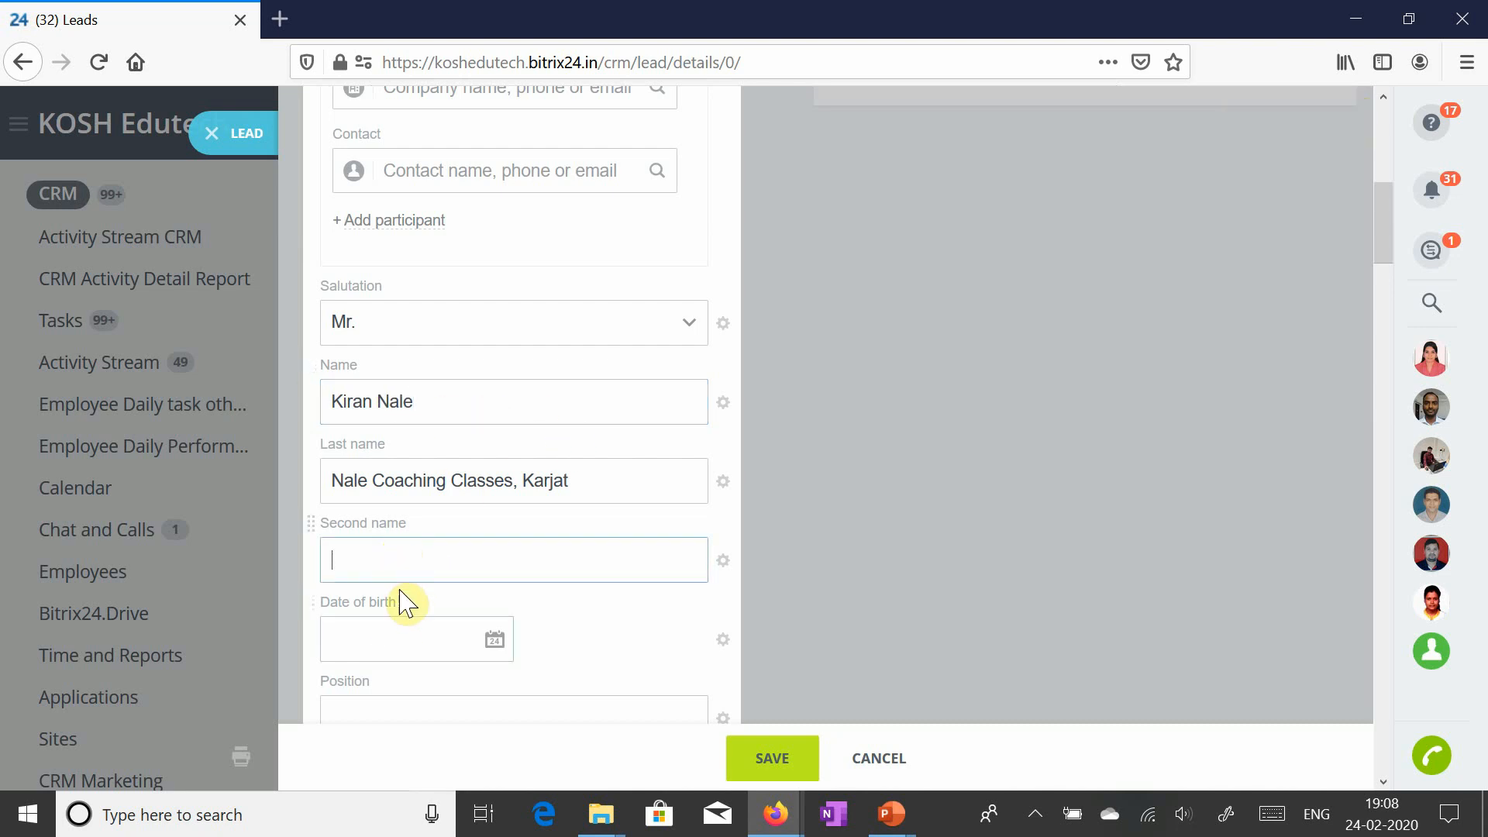
scroll(403, 636, down, 3)
click(389, 488)
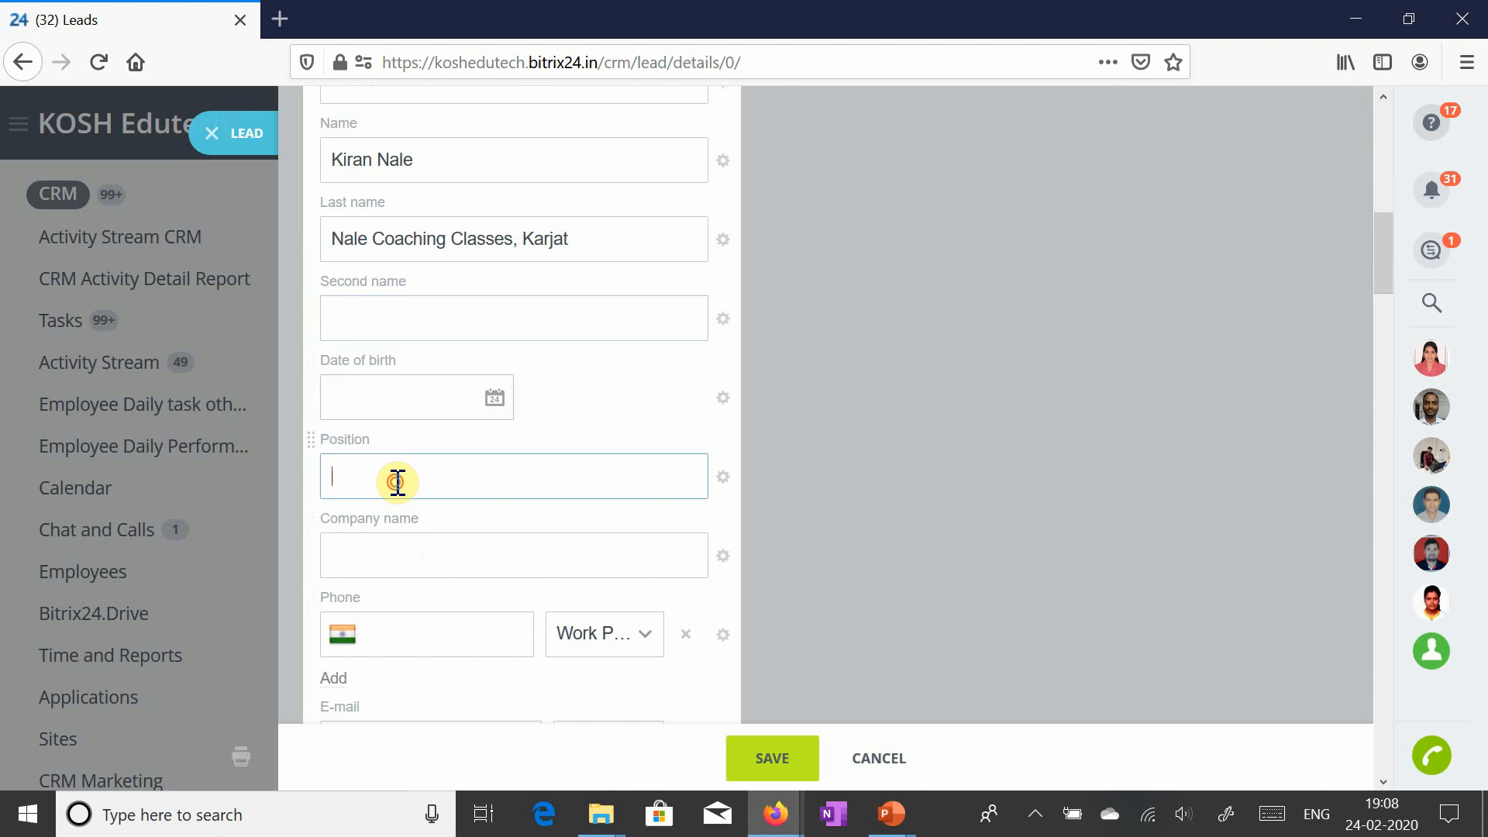
text(Owner)
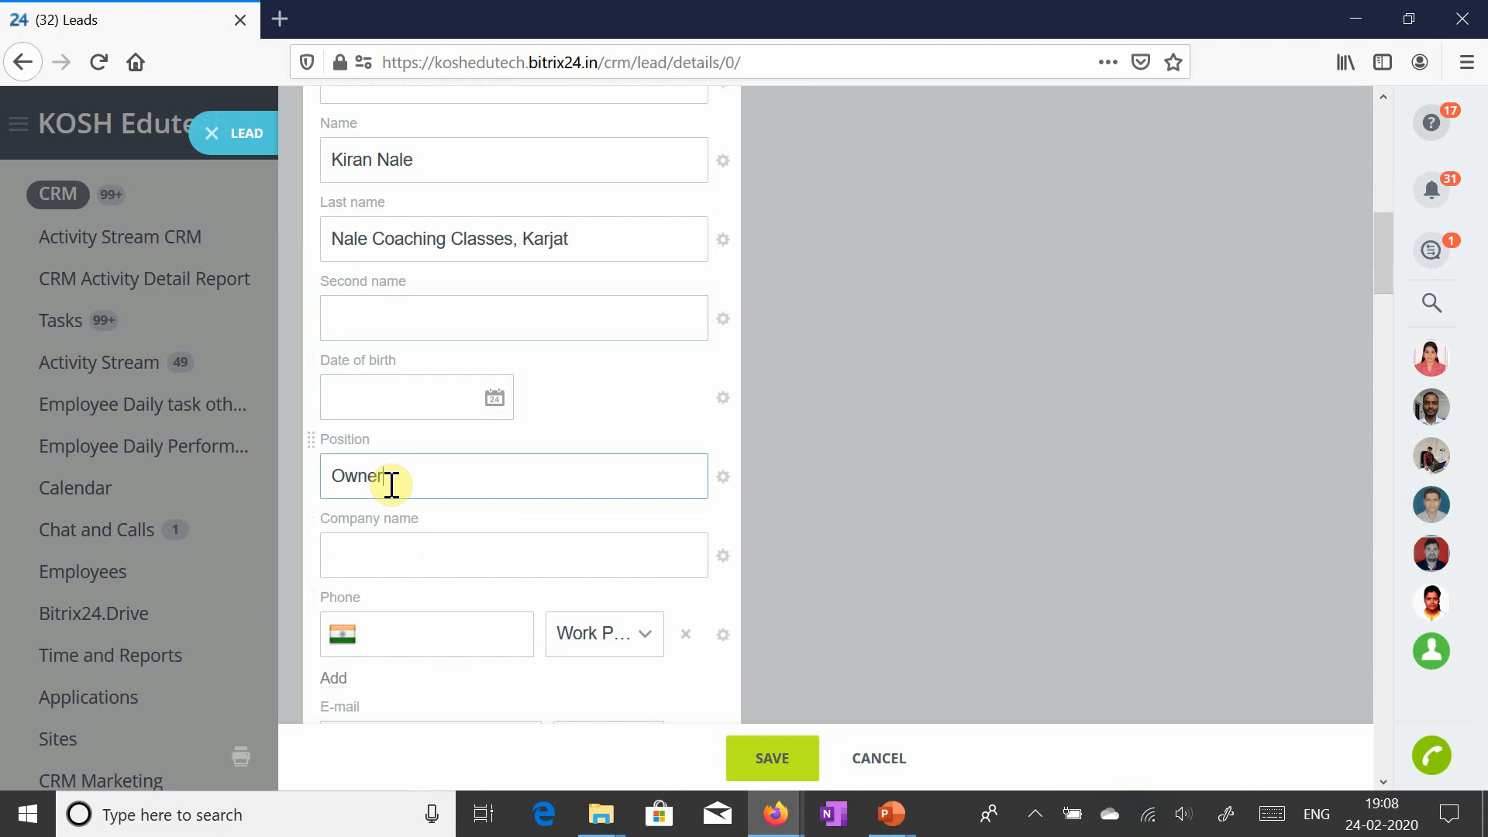
scroll(522, 485, up, 4)
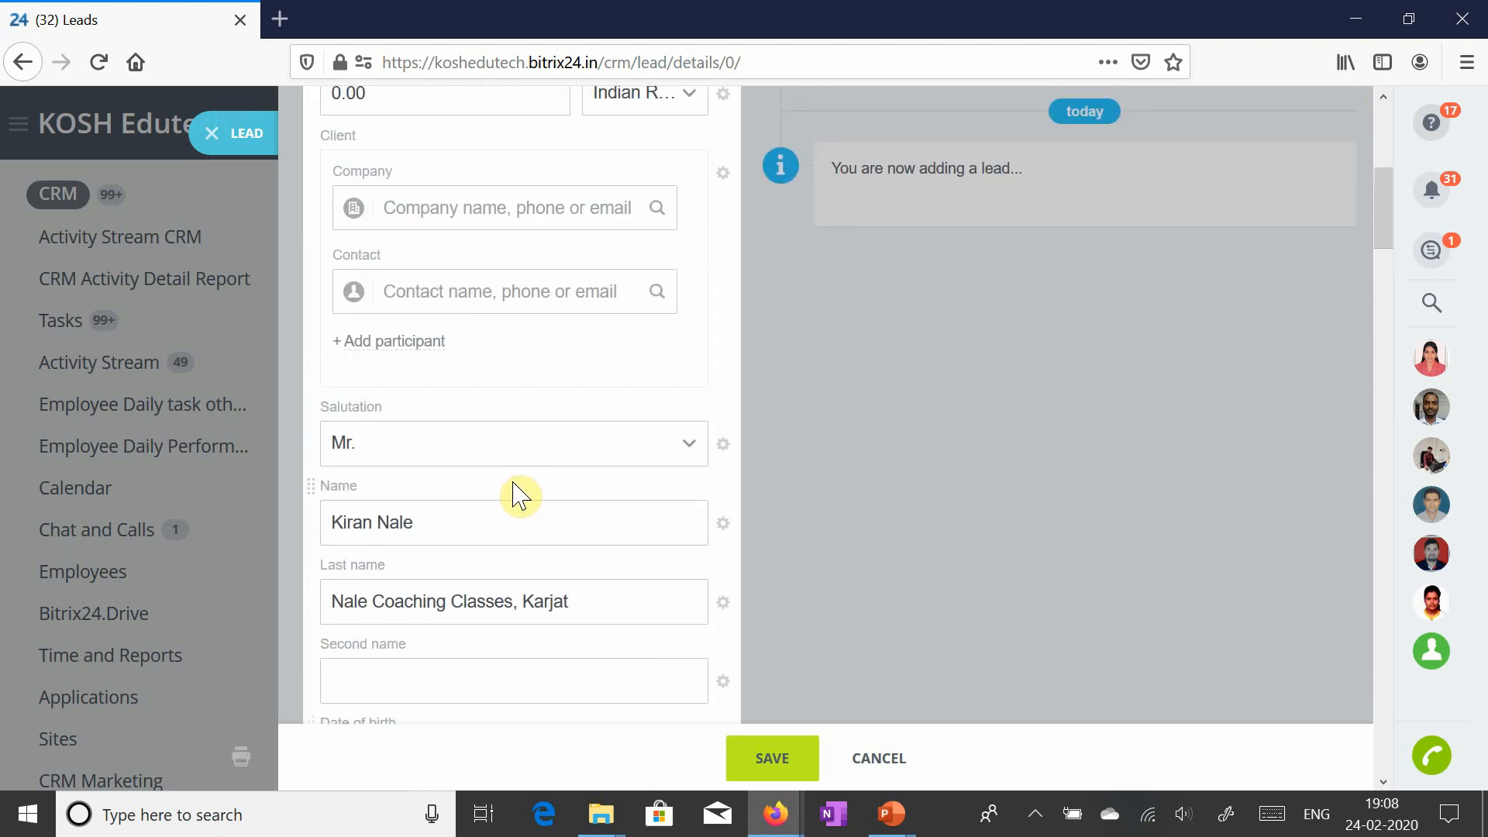
scroll(495, 525, down, 2)
scroll(511, 552, down, 2)
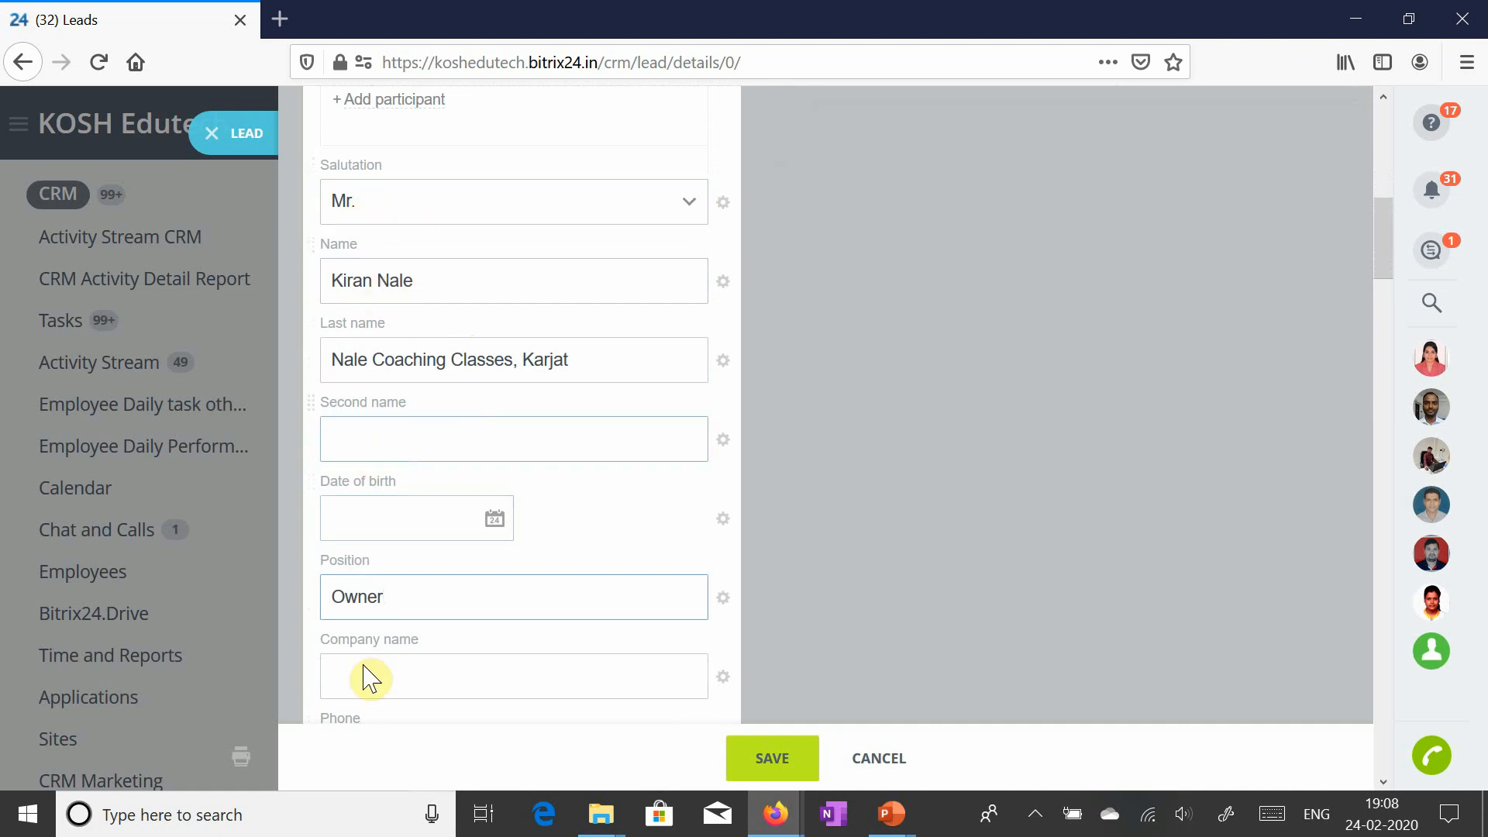
scroll(387, 604, down, 2)
scroll(448, 574, up, 2)
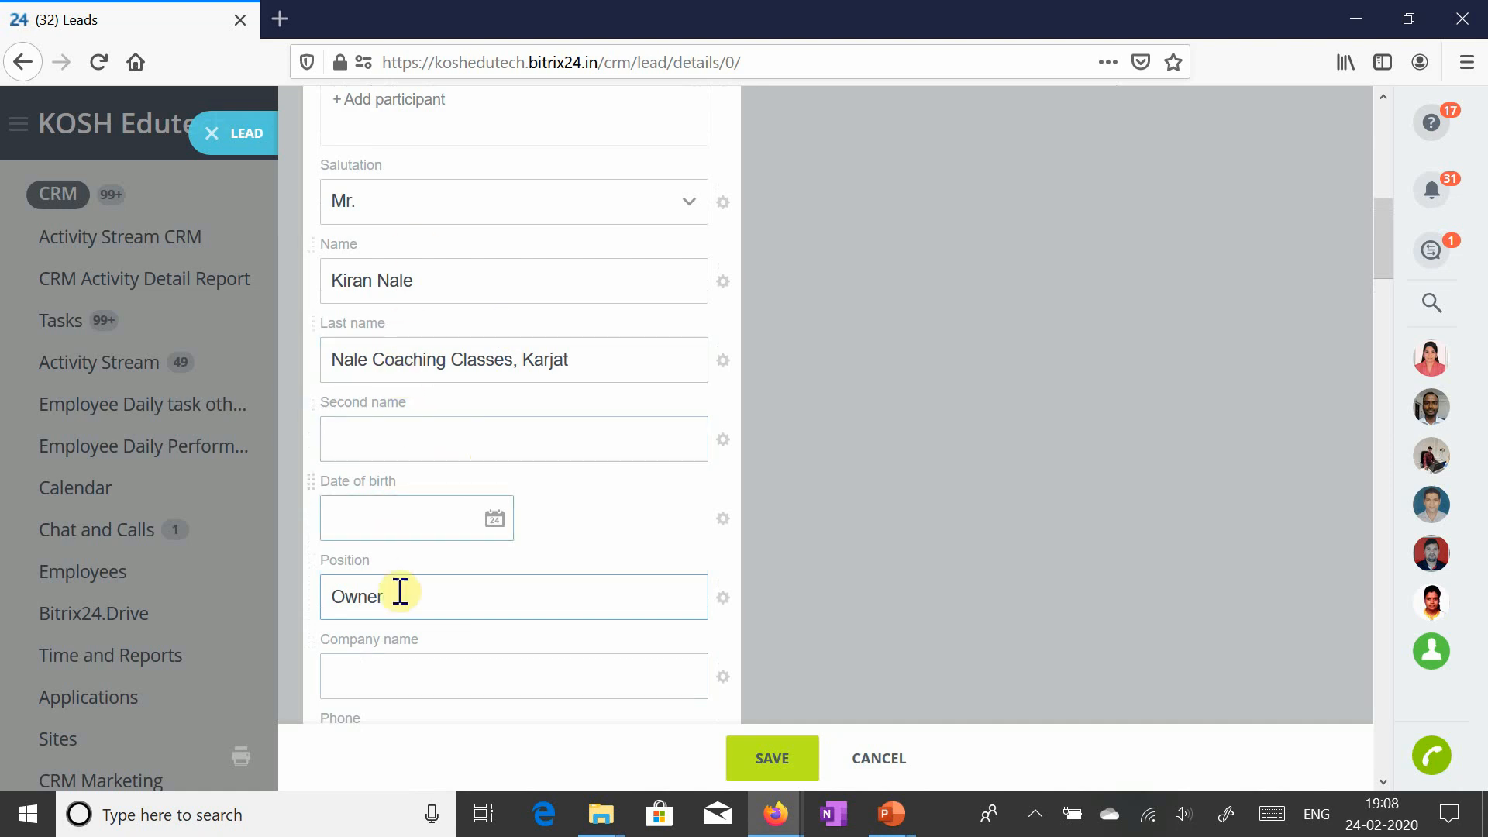
- Reselect the contact's first name and the lead name text, then scroll down to the Phone field
triple_click(432, 281)
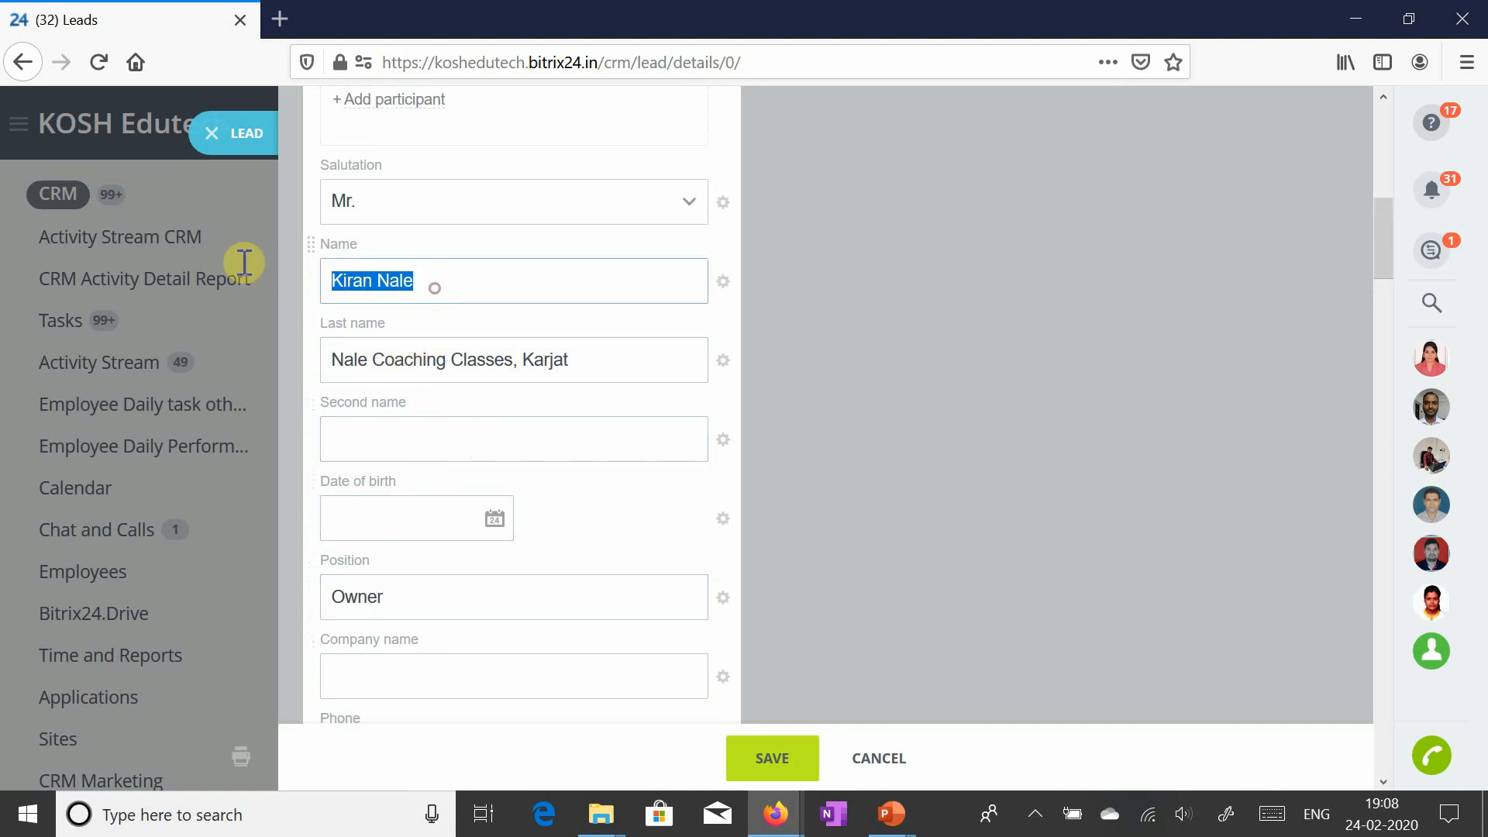
scroll(463, 445, up, 3)
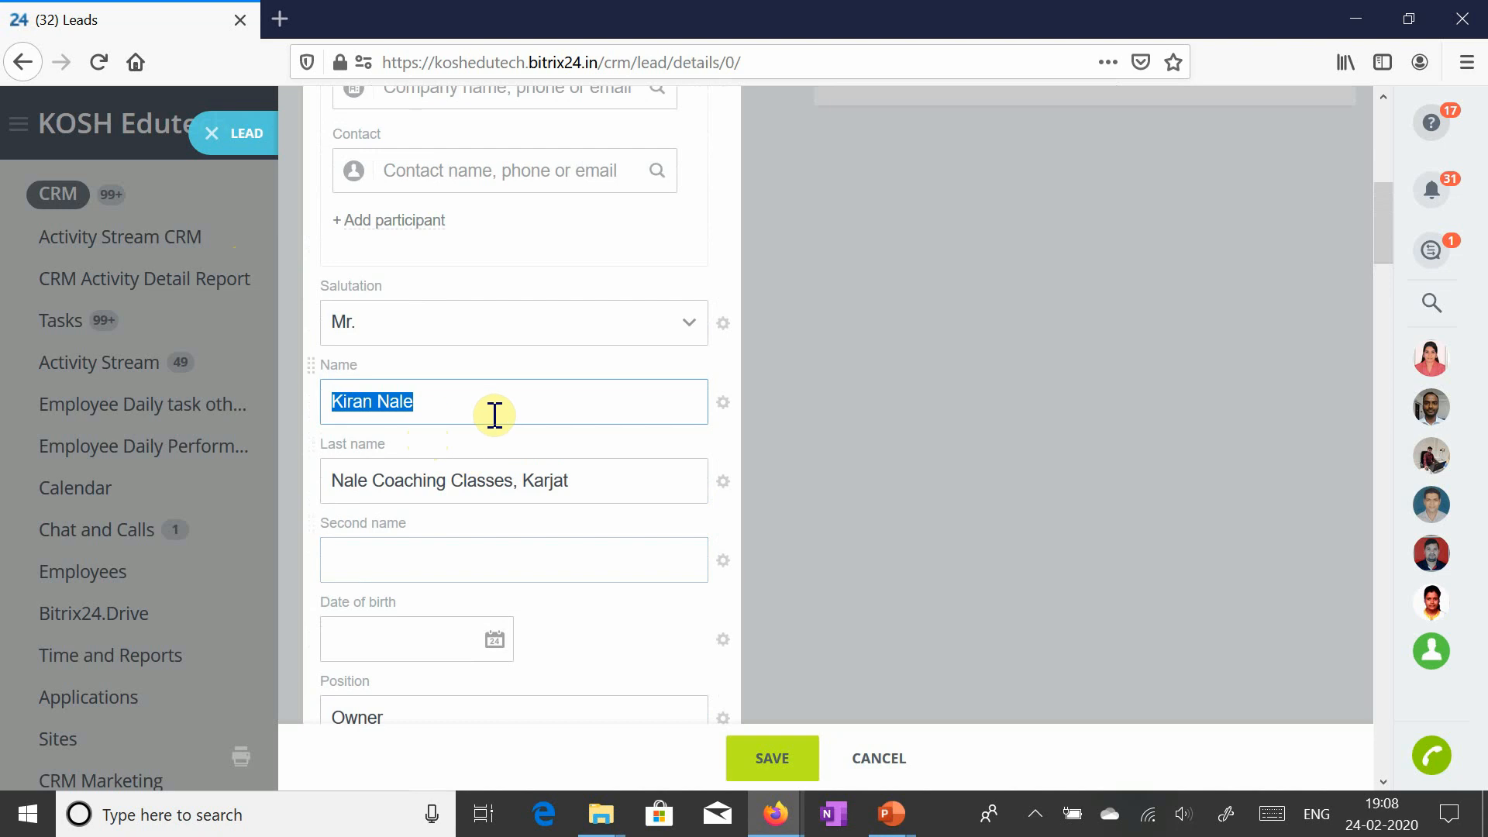
click(473, 409)
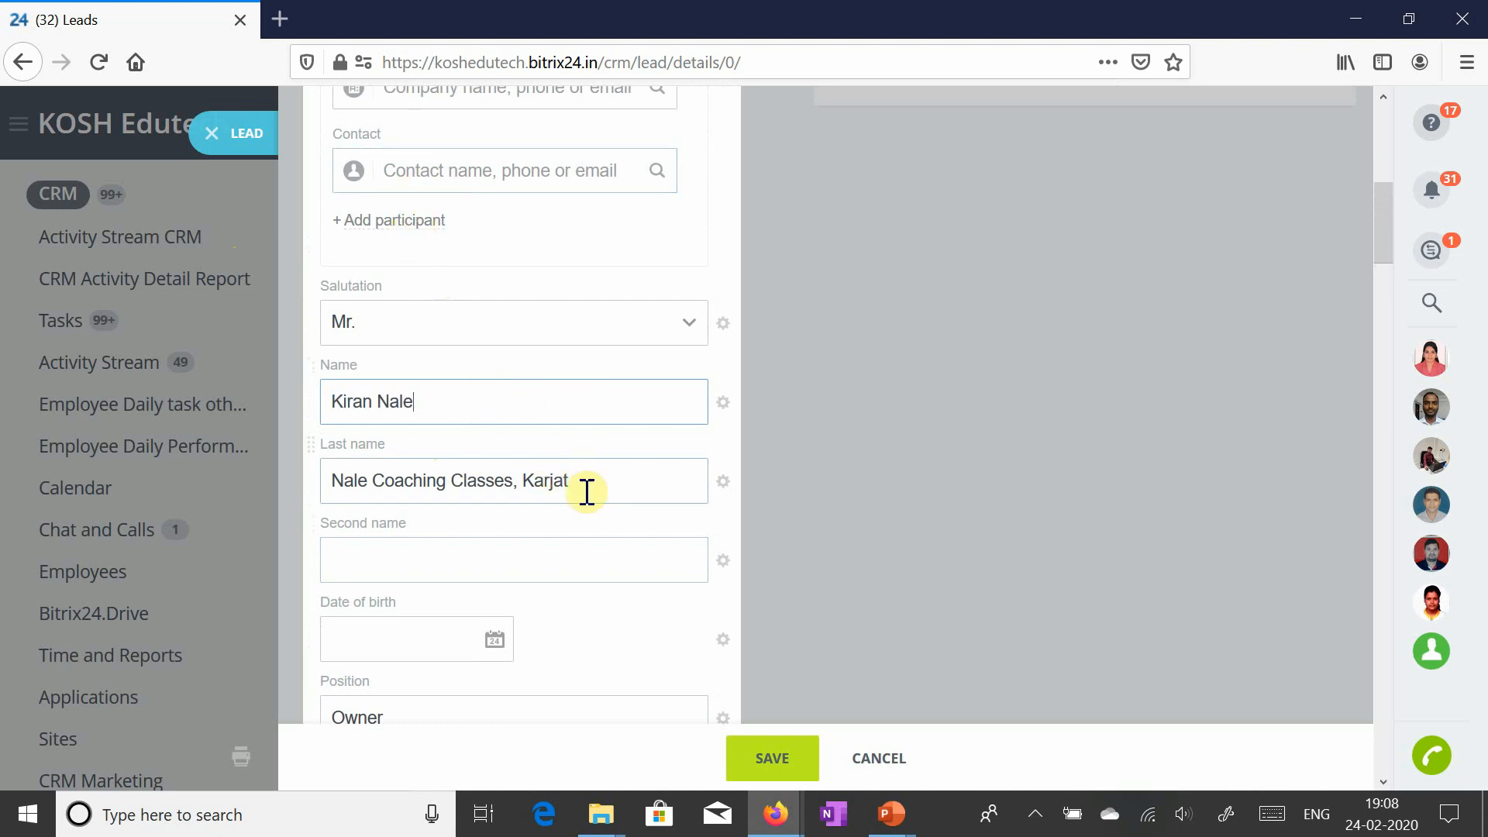
drag(462, 403, 287, 396)
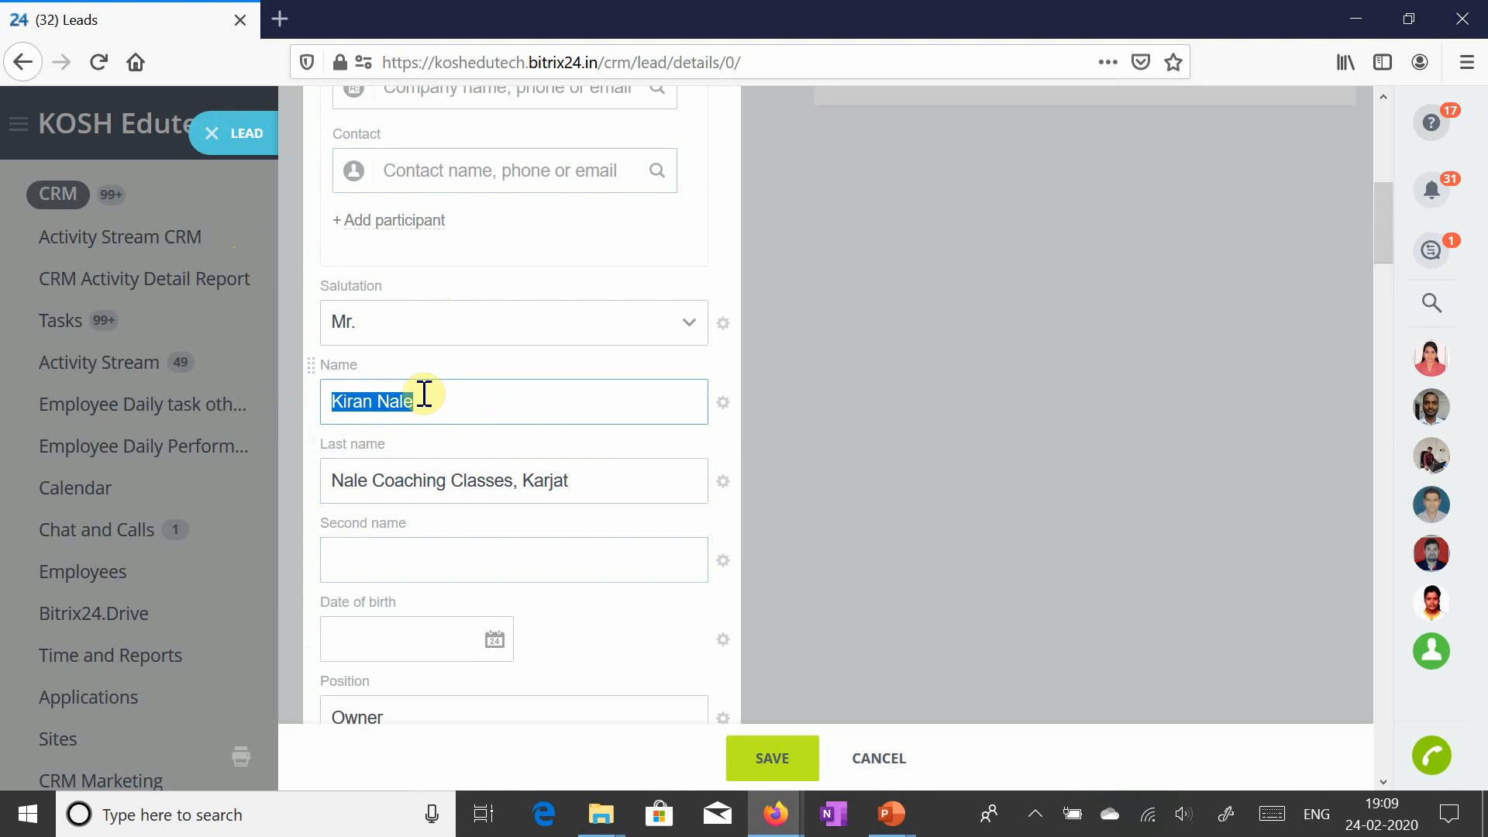
scroll(514, 488, up, 4)
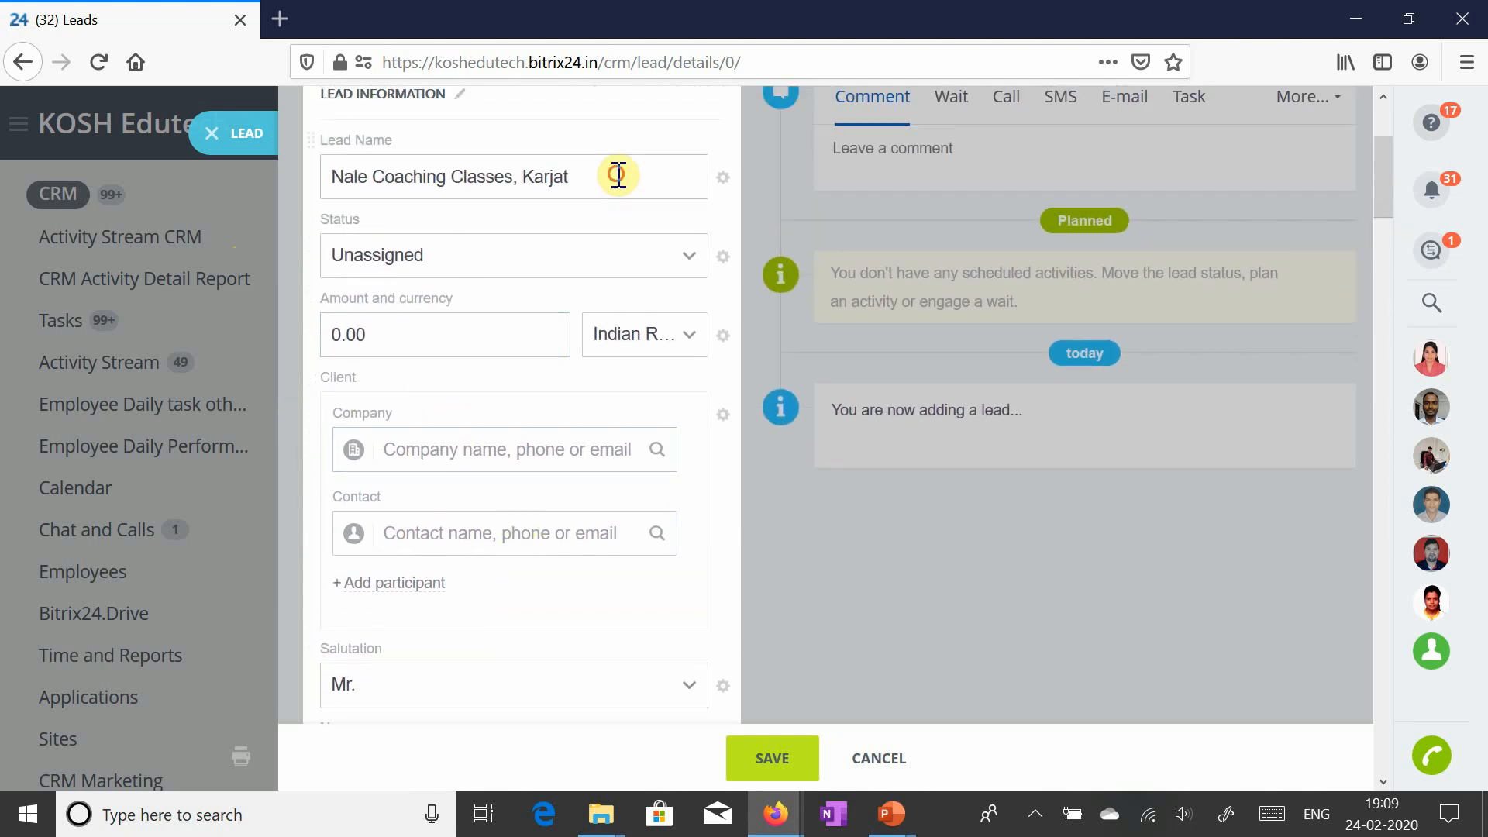
drag(618, 175, 266, 172)
drag(613, 184, 290, 175)
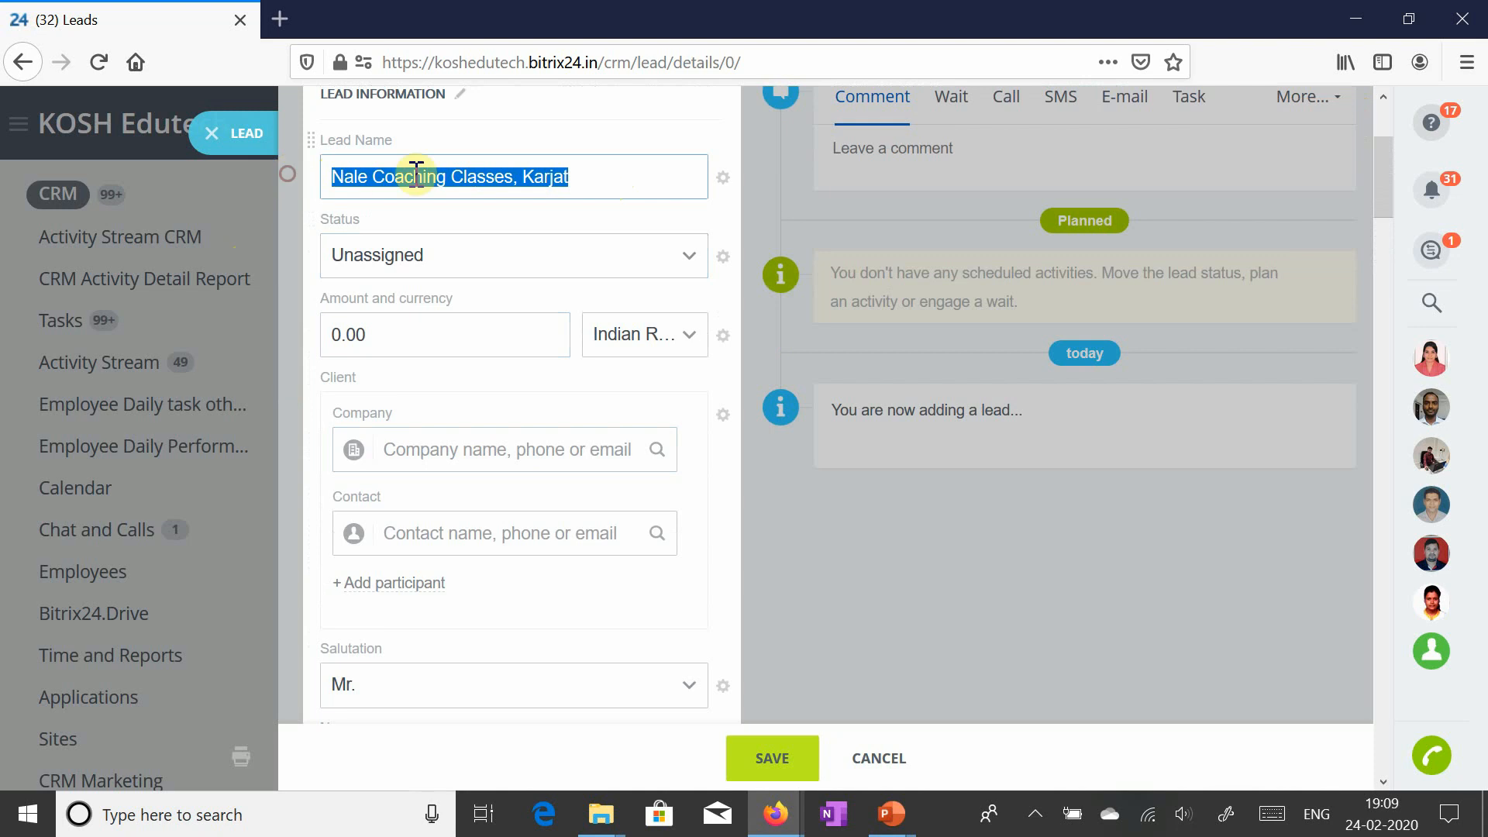
scroll(491, 412, down, 5)
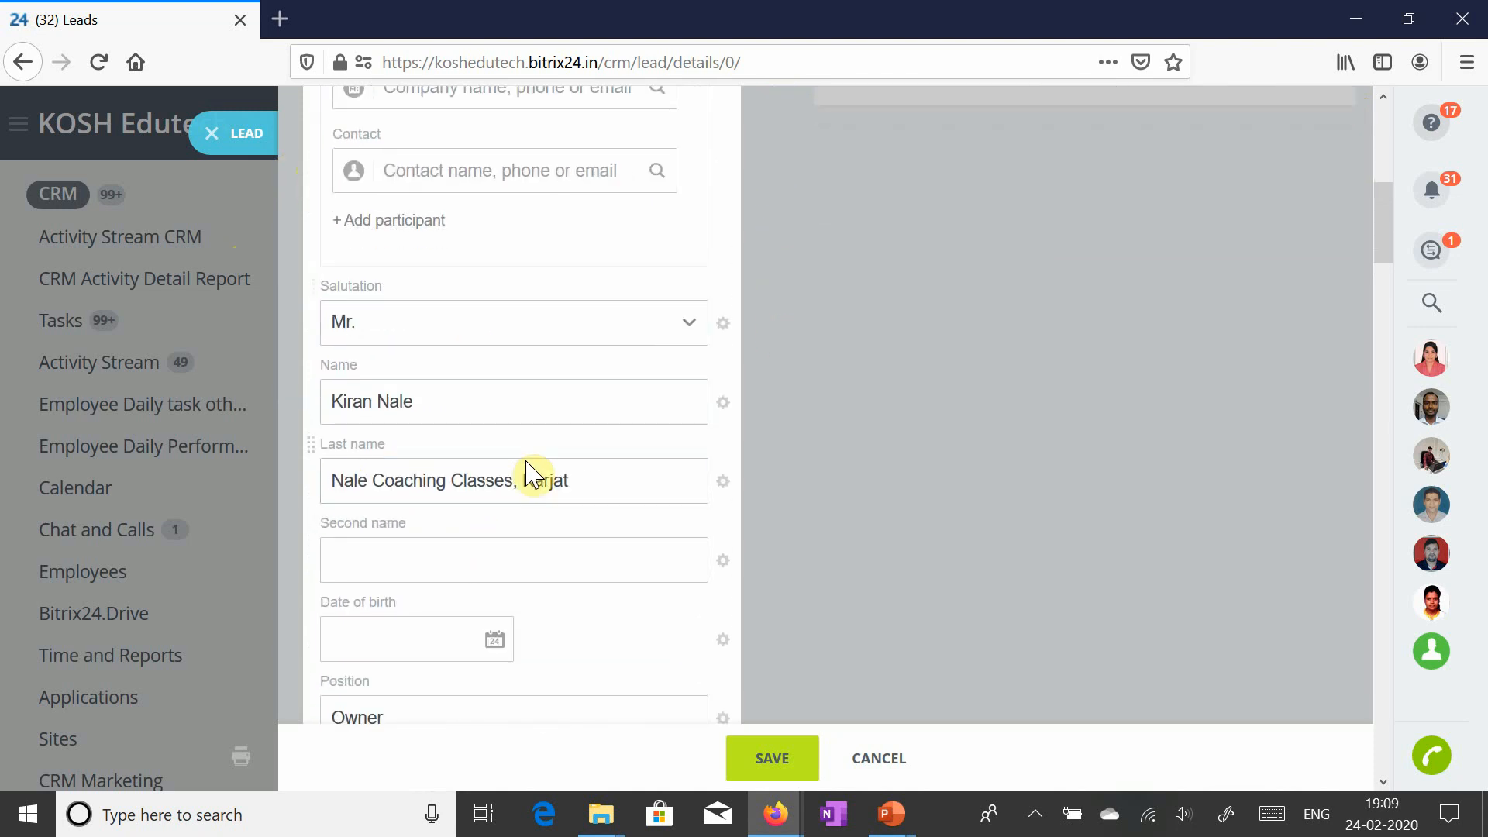
scroll(535, 497, down, 3)
scroll(404, 644, down, 2)
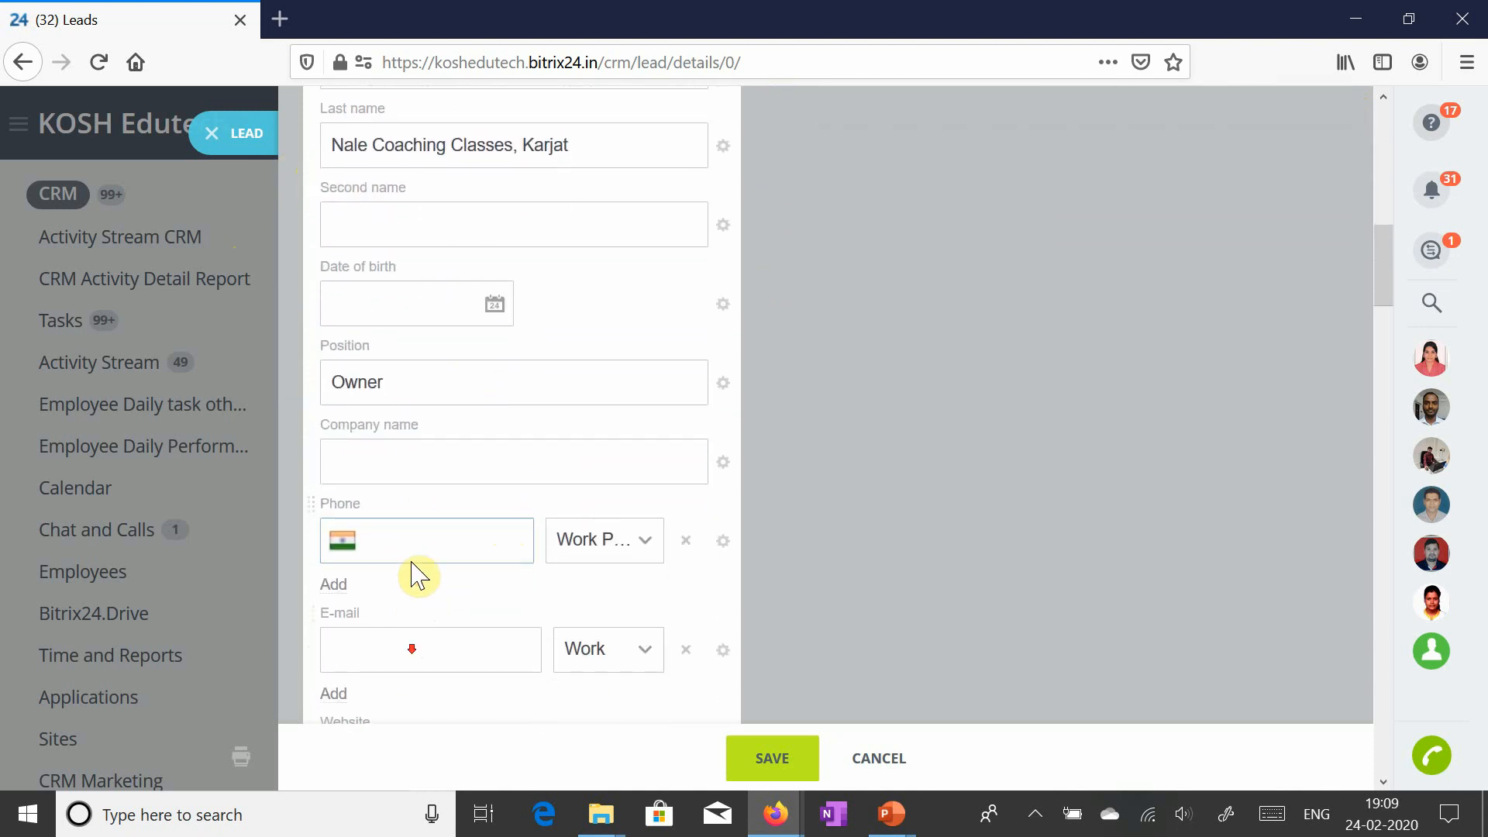
- Enter the contact's work phone number in the Phone field
click(411, 521)
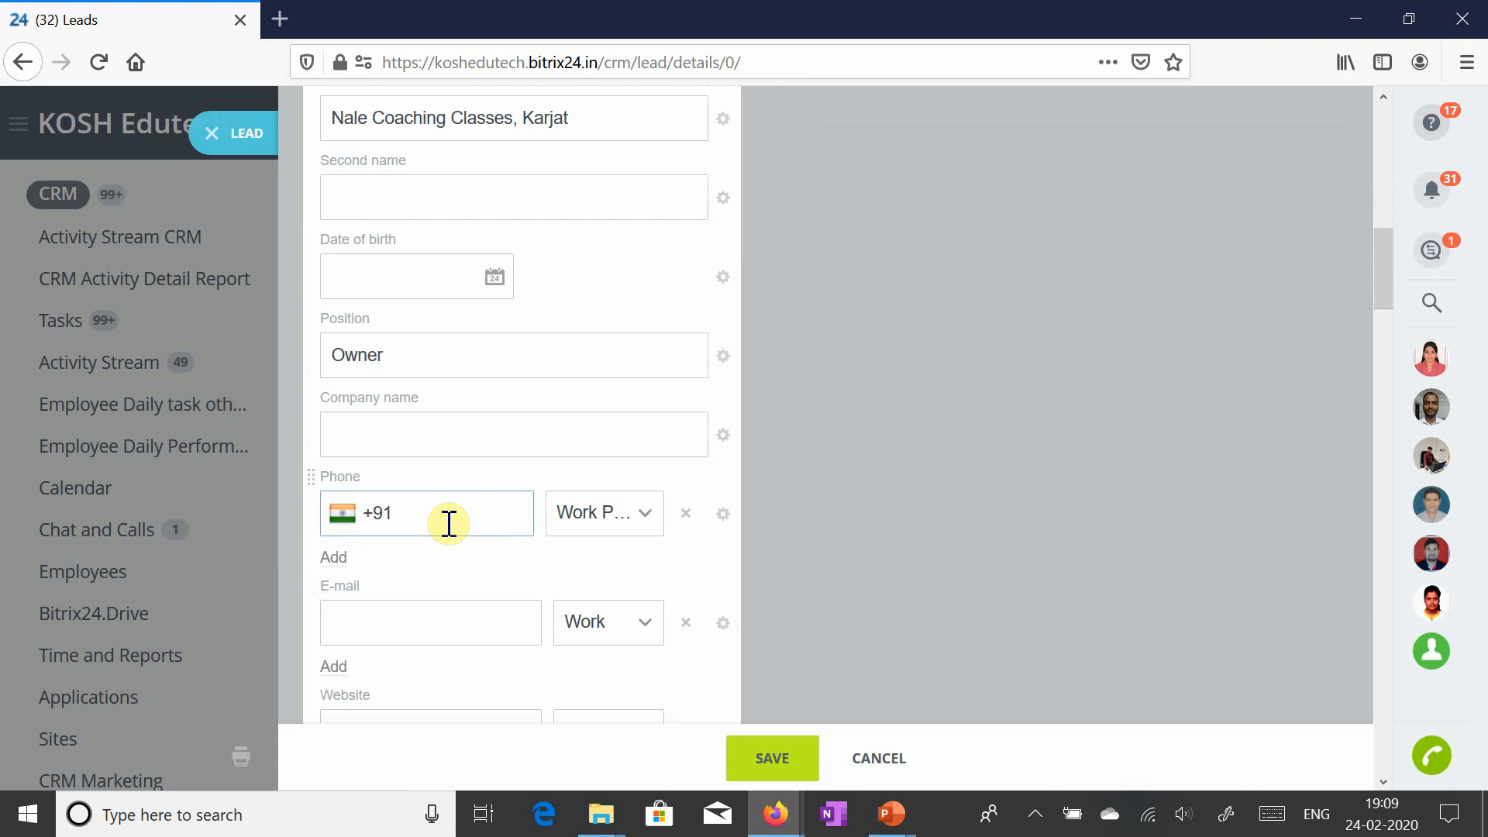
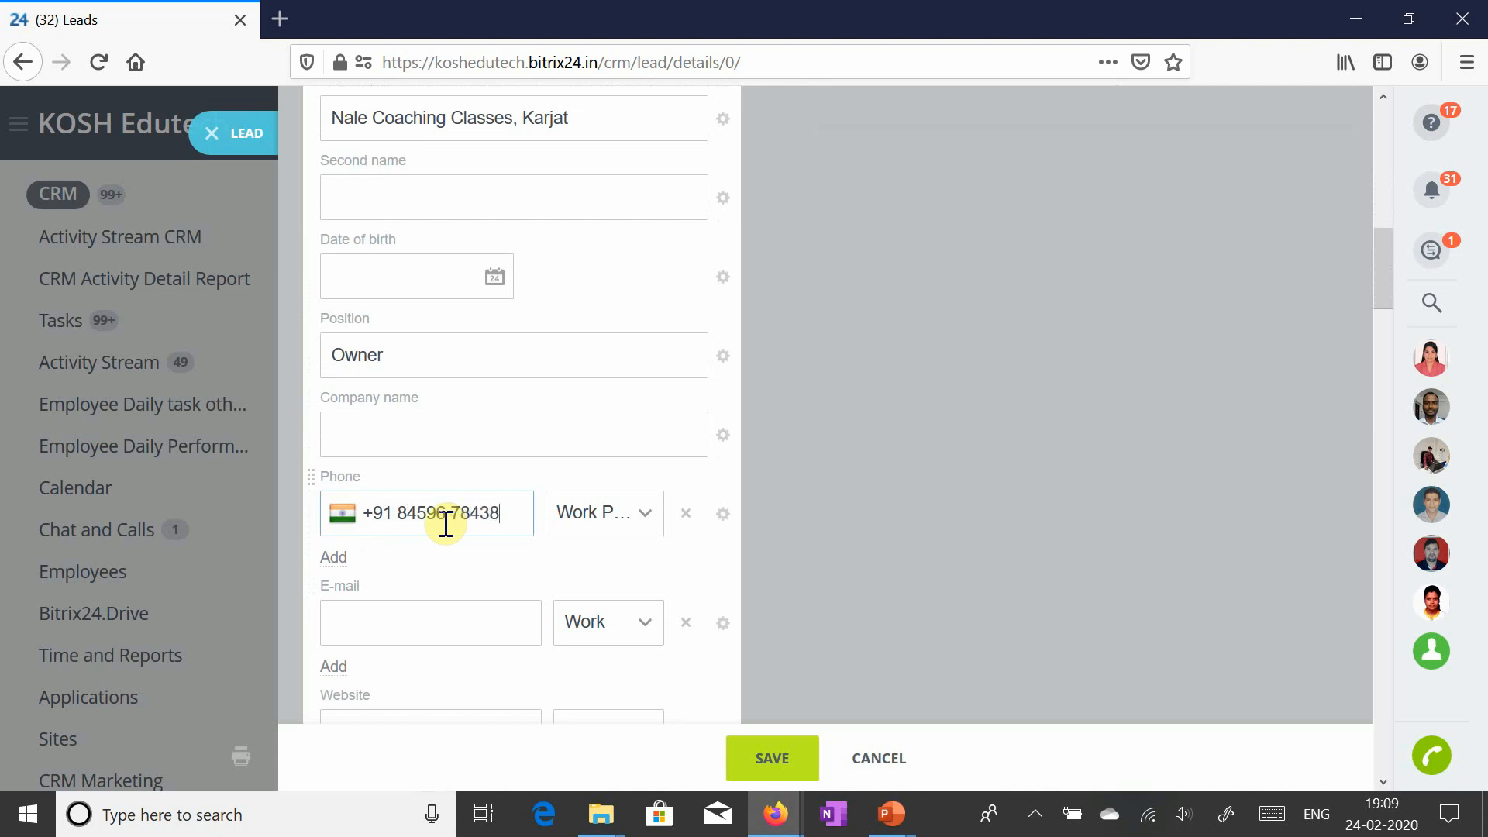
click(476, 631)
scroll(474, 634, down, 2)
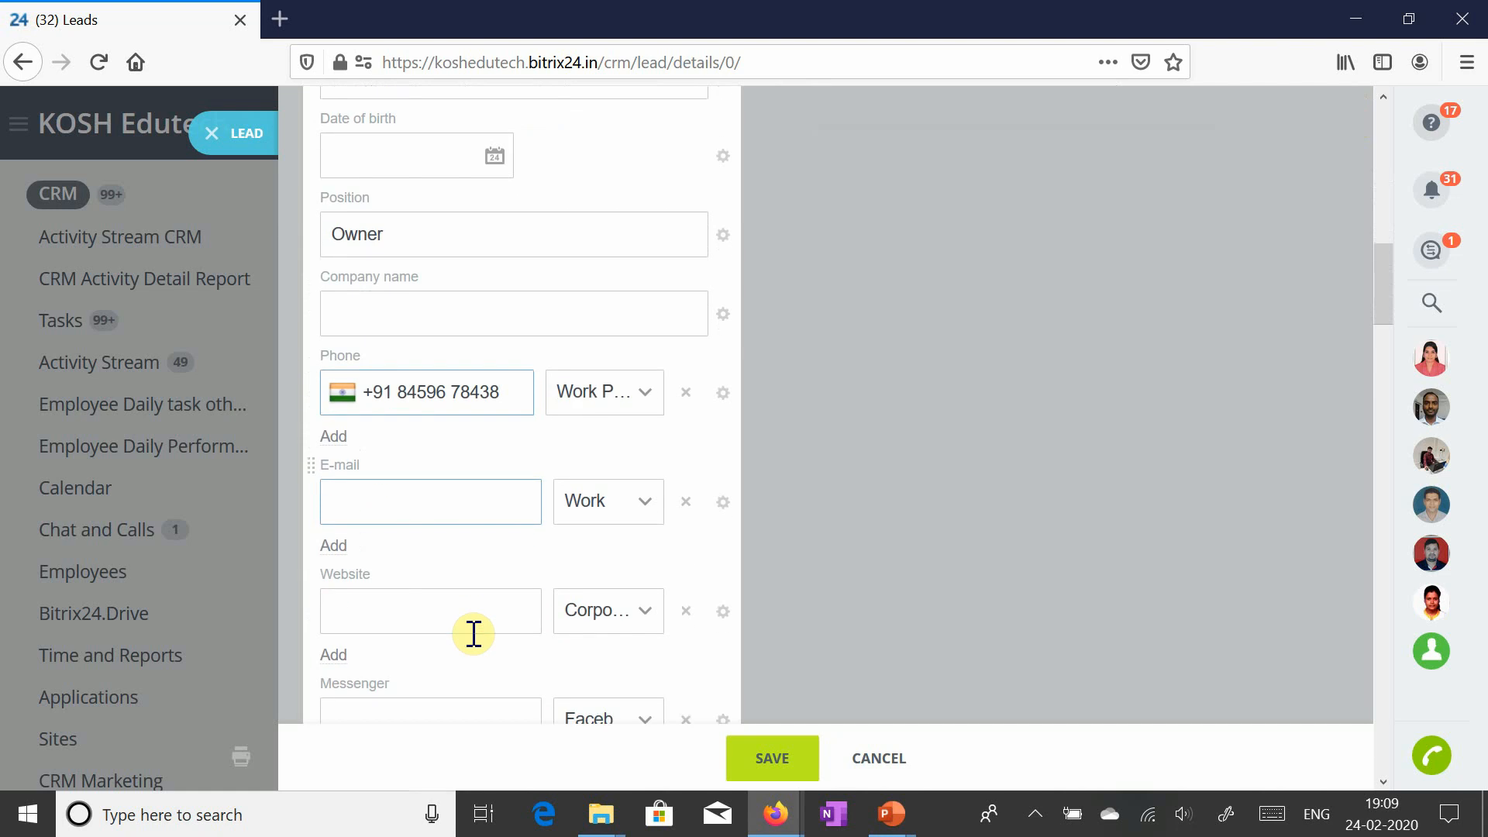
scroll(458, 558, down, 2)
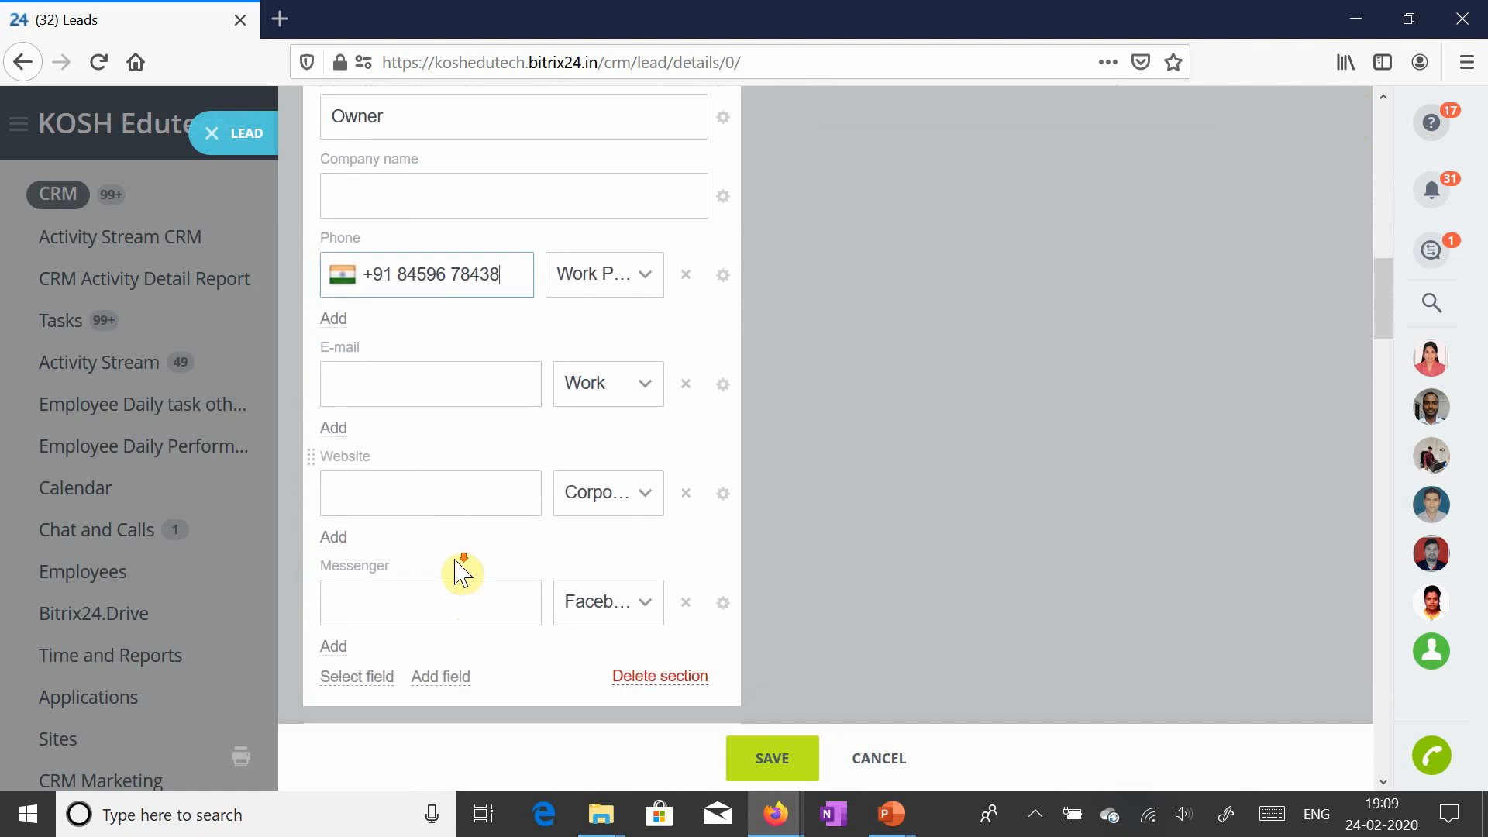
scroll(463, 593, down, 2)
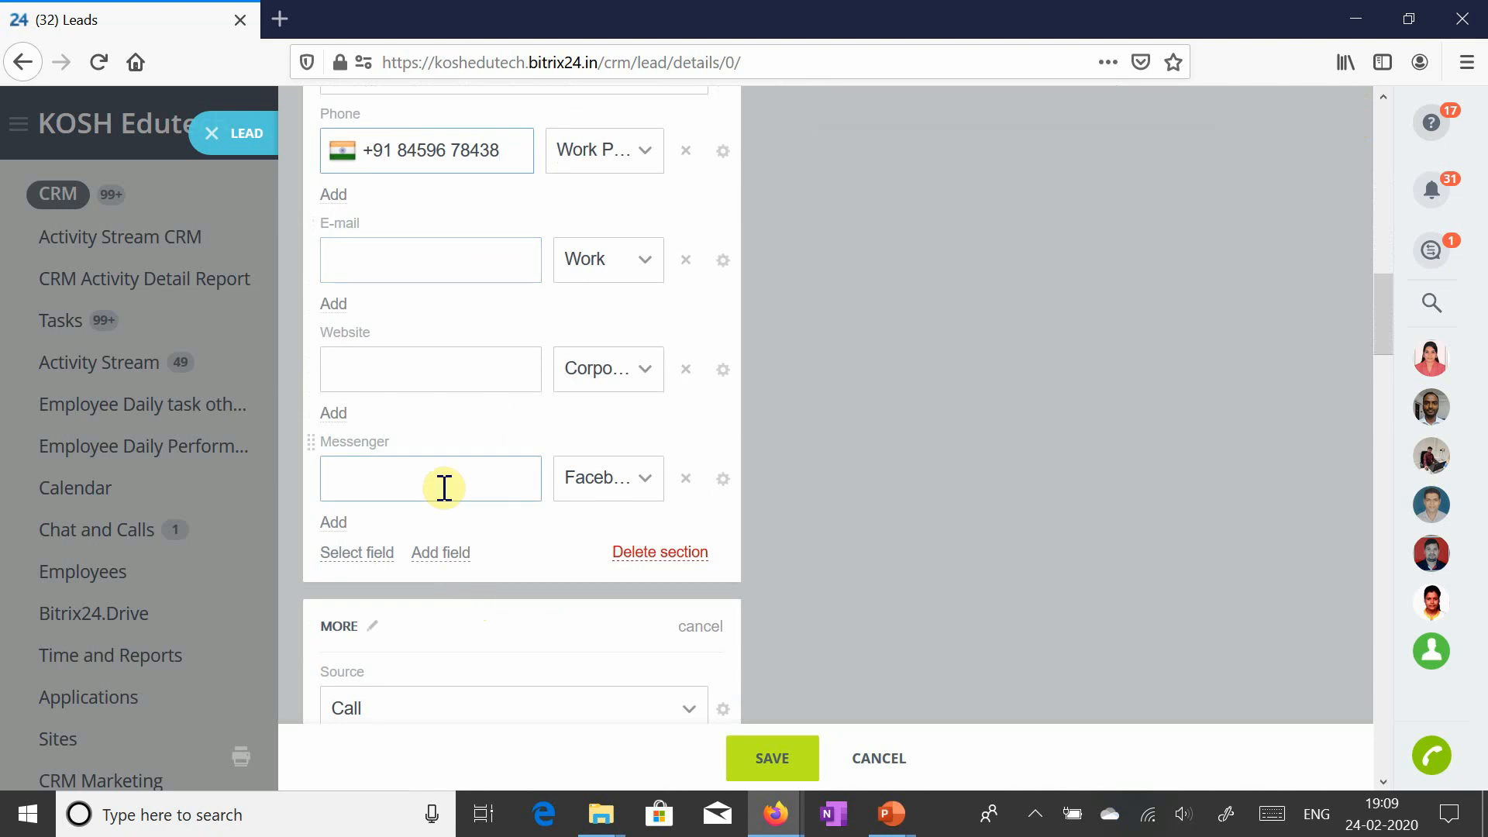
scroll(446, 497, down, 3)
scroll(448, 505, down, 2)
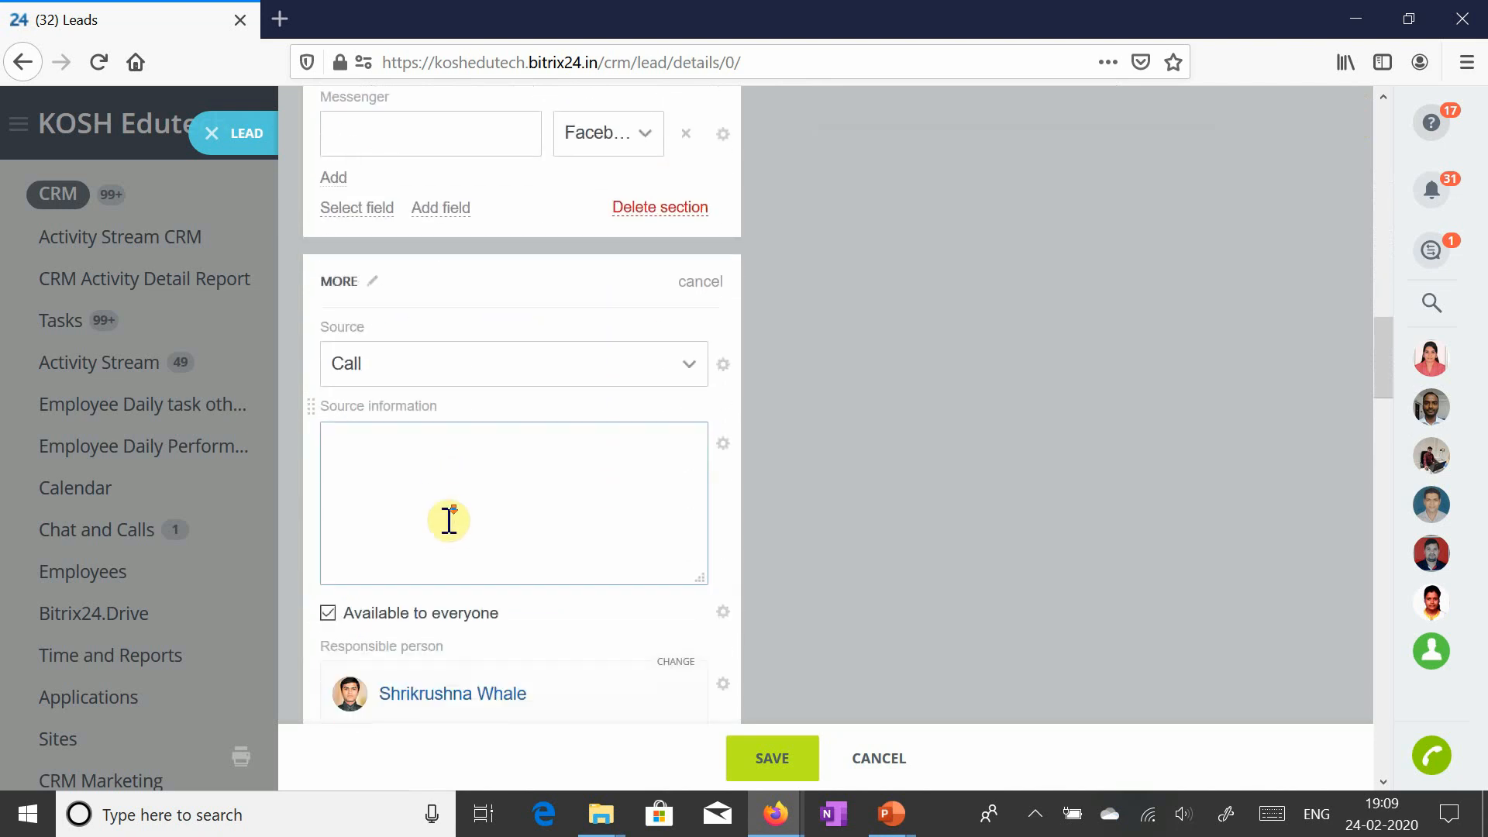
- Review the lead Source options and leave Source set to Call
click(652, 358)
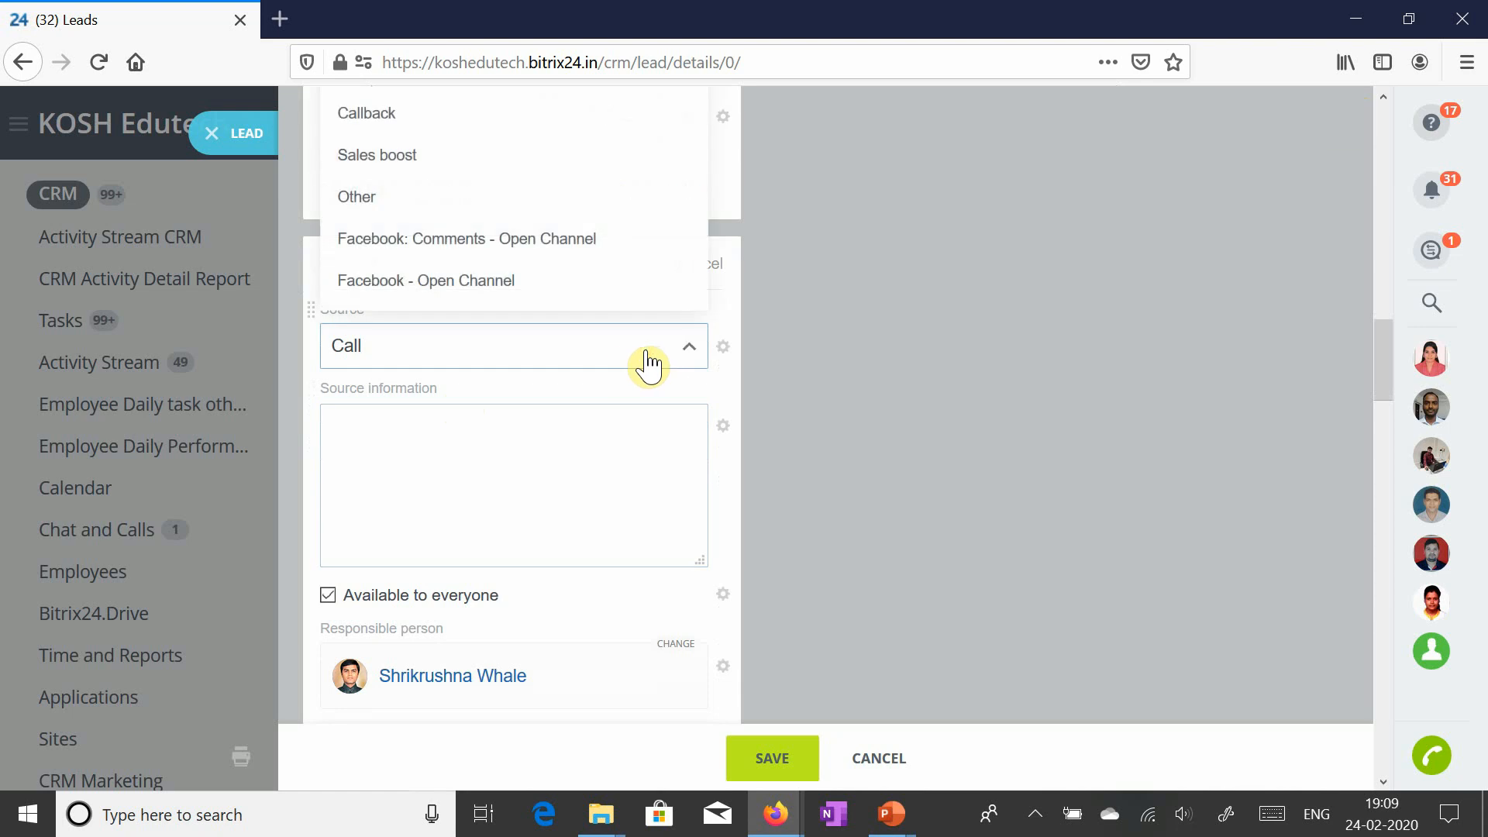
scroll(529, 496, up, 2)
scroll(530, 497, up, 2)
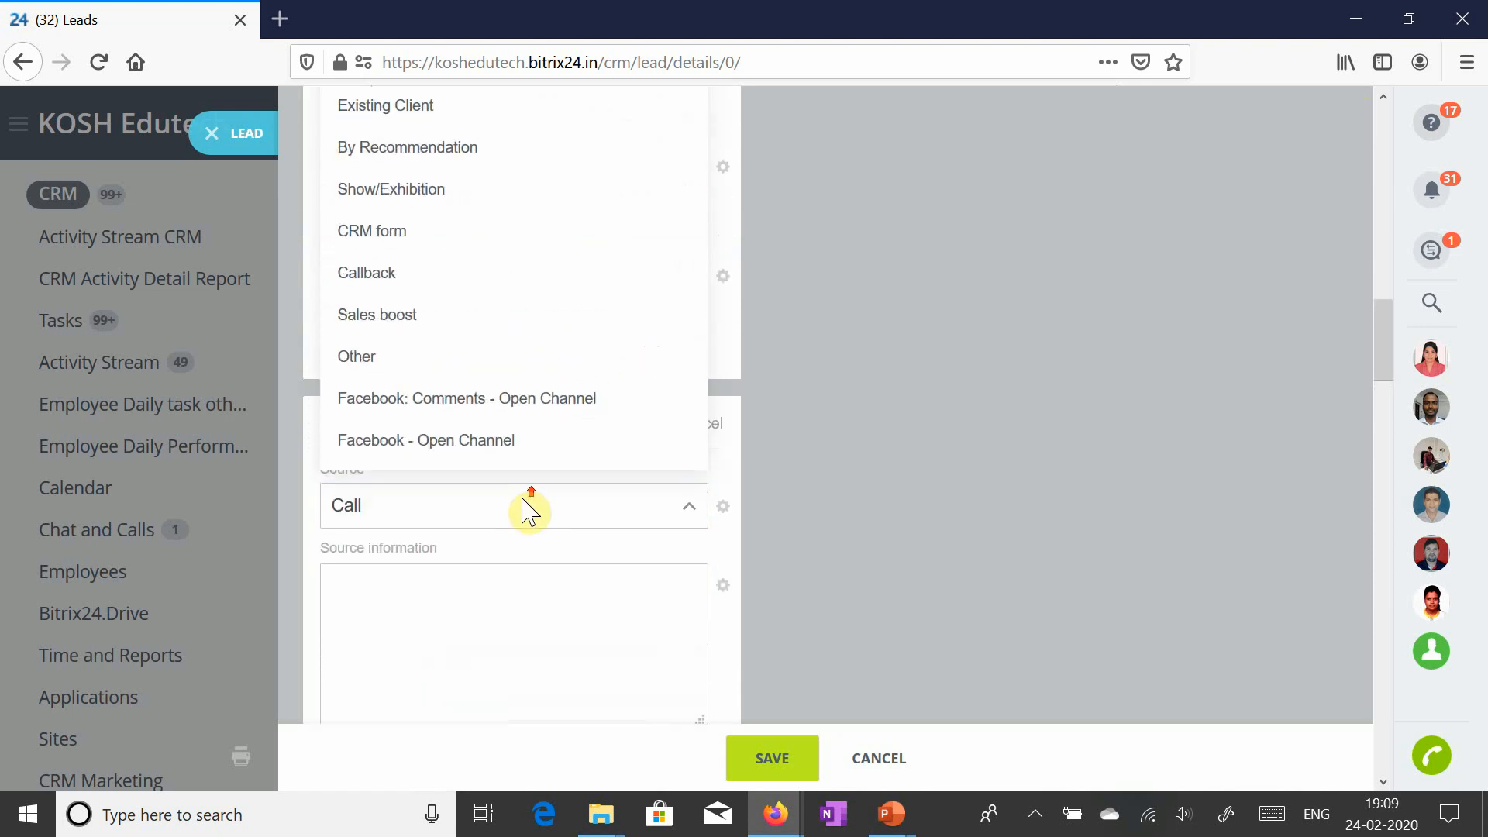
scroll(527, 513, up, 2)
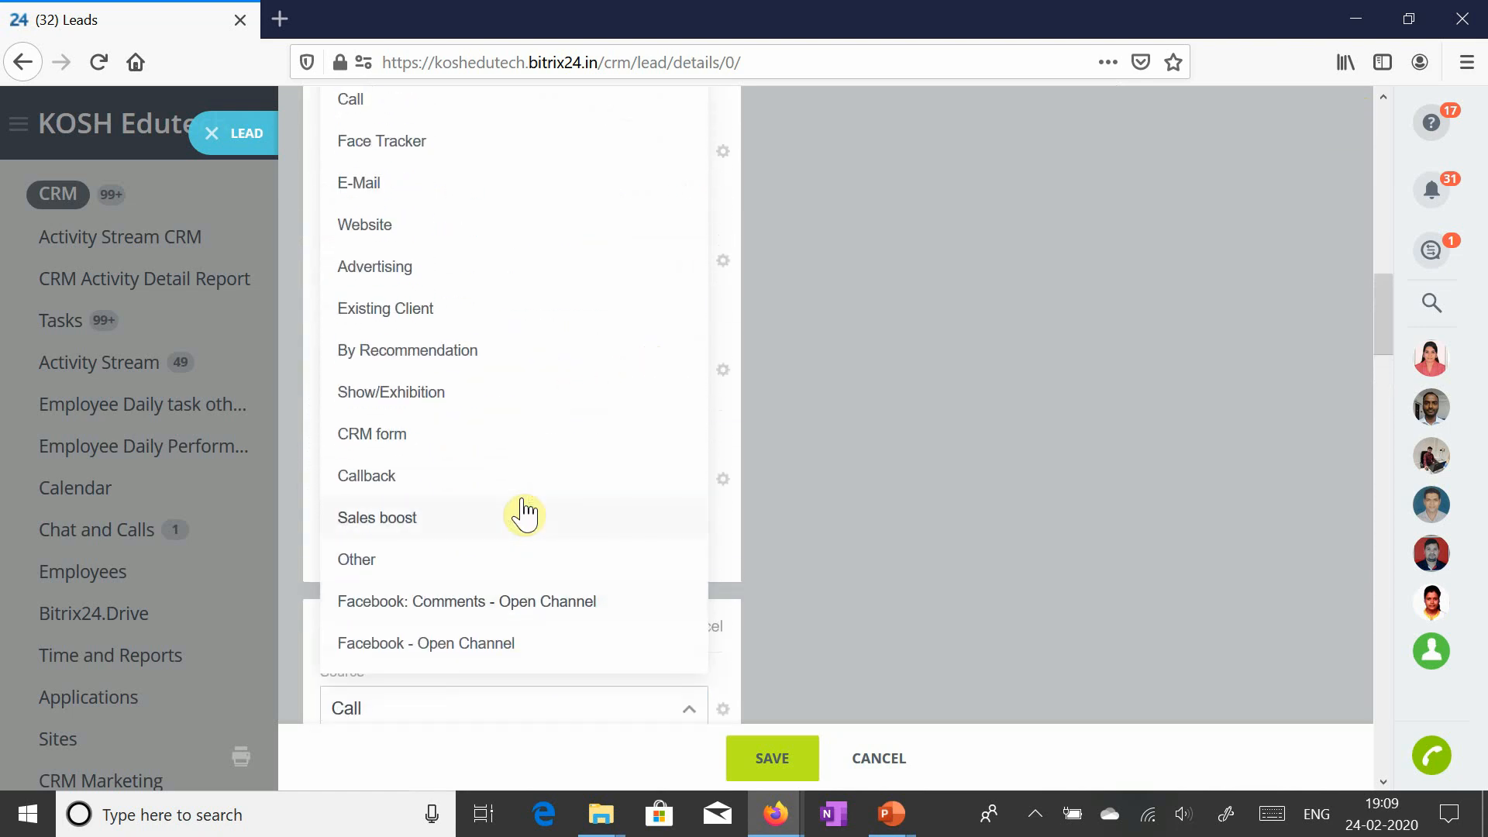
click(802, 672)
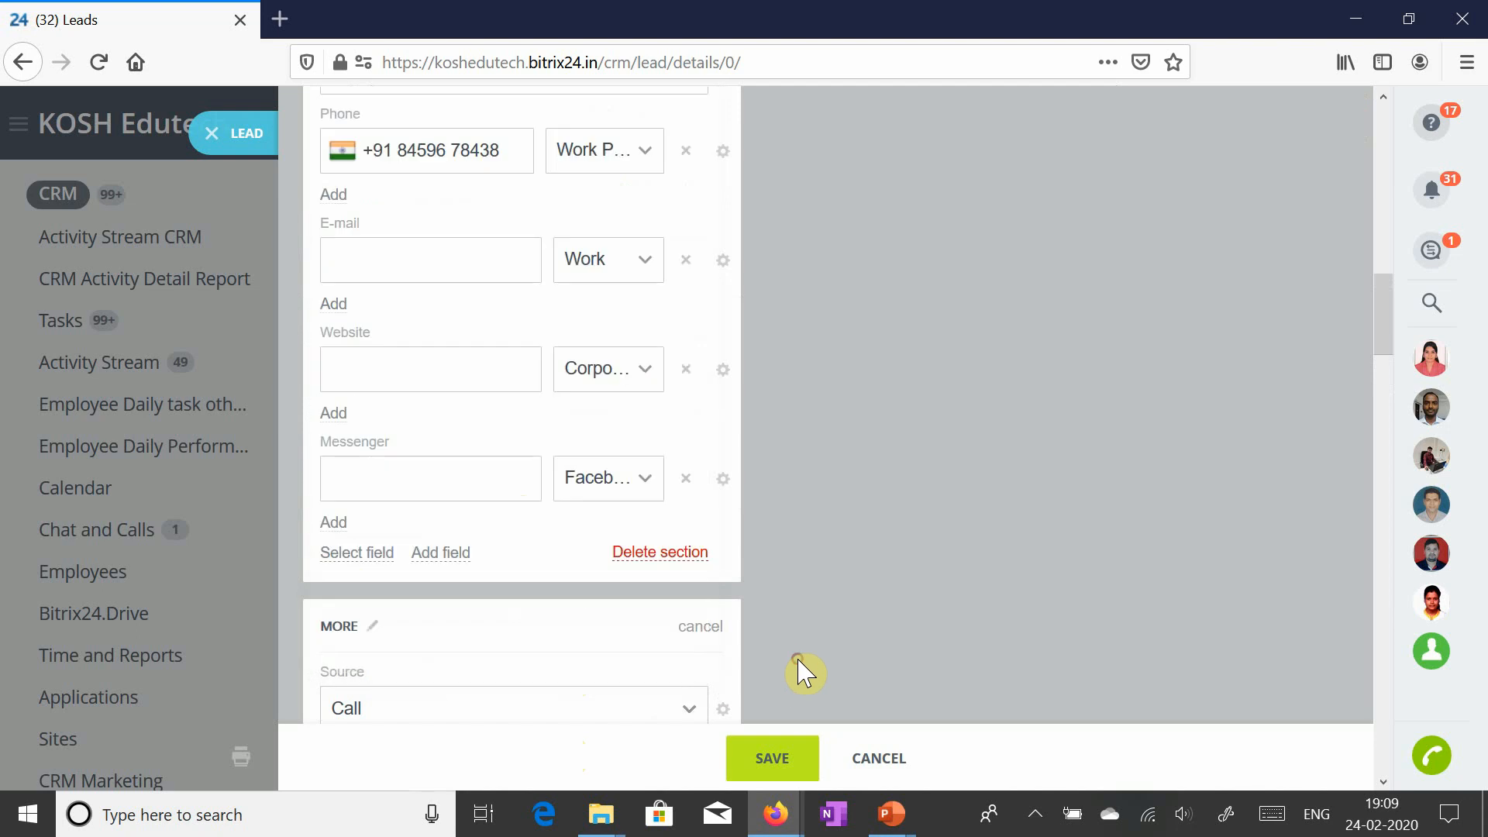
- Save the 'Nale Coaching Classes, Karjat' lead and return to the Leads list
scroll(614, 661, down, 10)
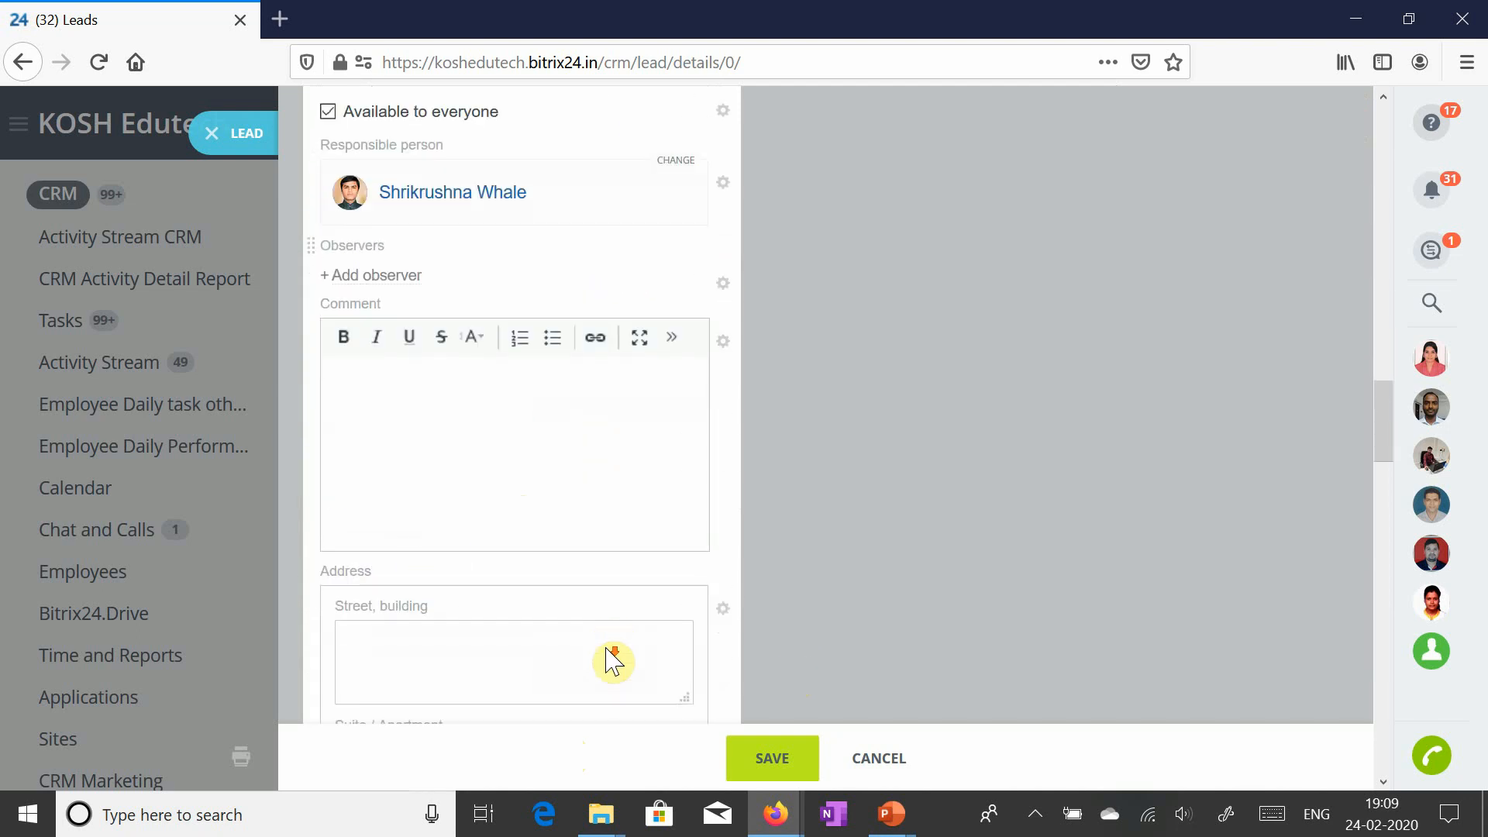
scroll(614, 661, down, 15)
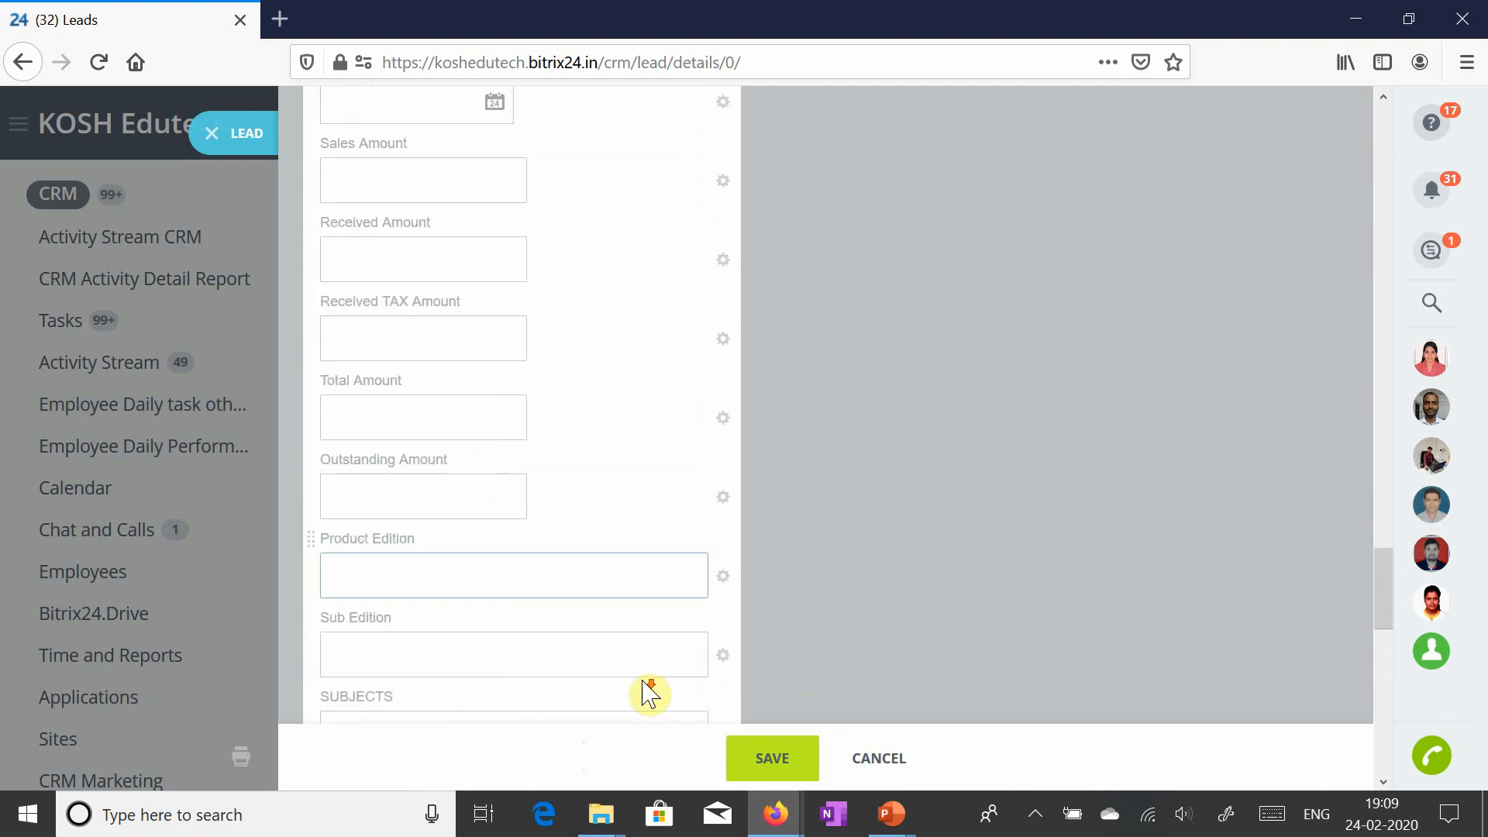
scroll(650, 692, down, 7)
click(775, 762)
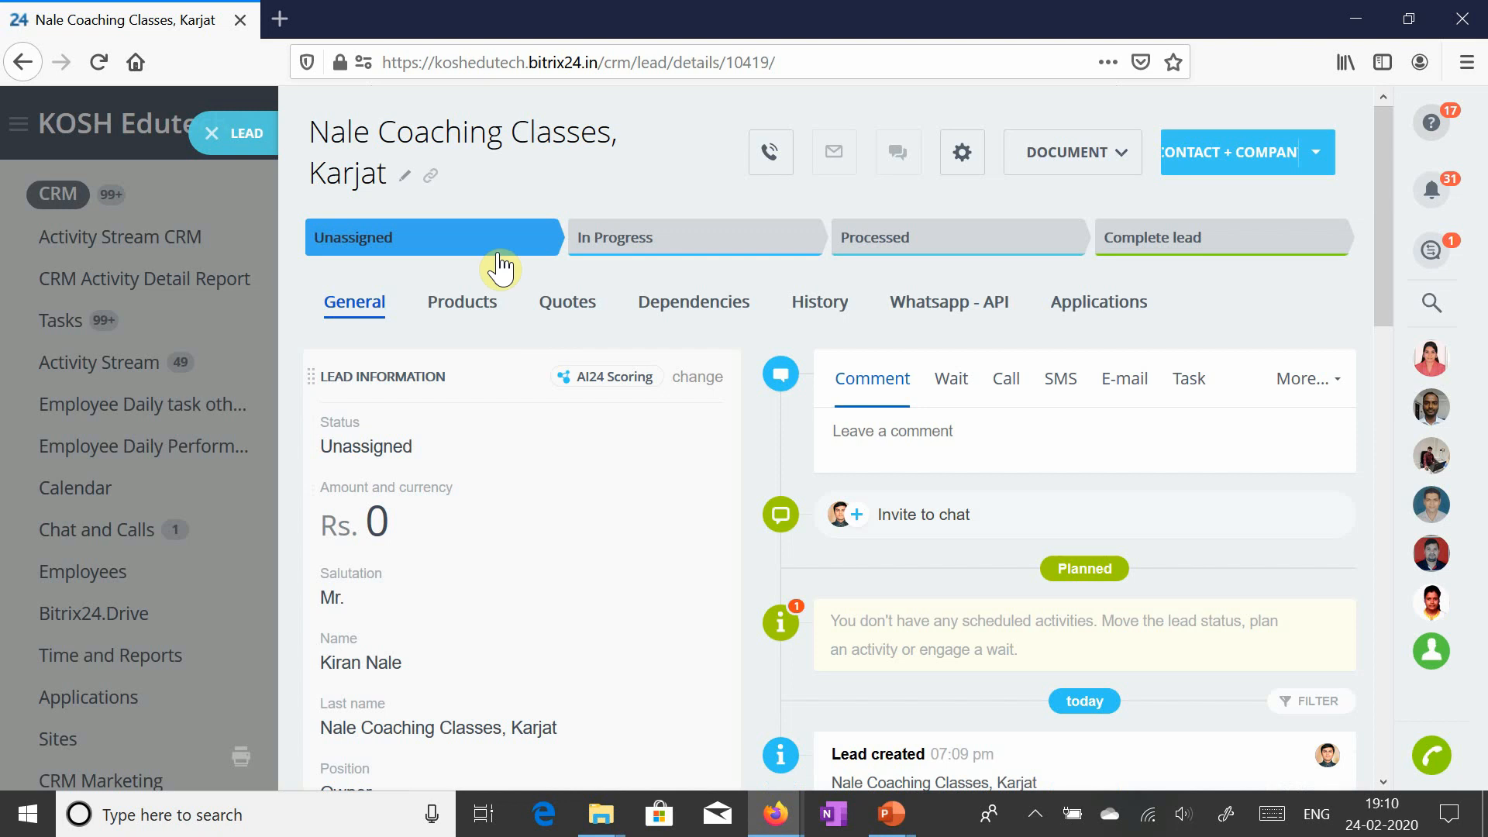
click(249, 148)
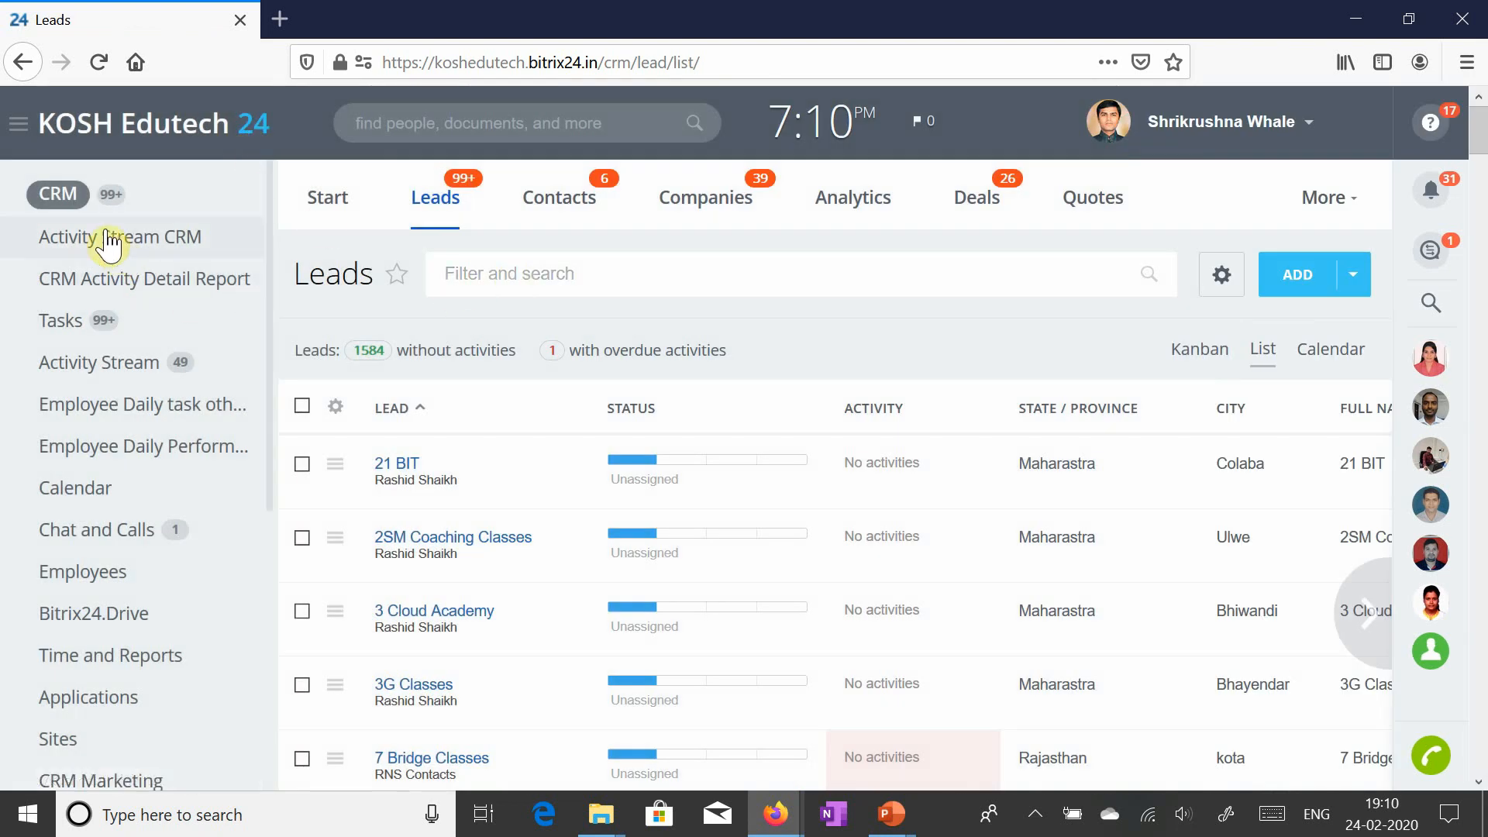
- Search leads for 'nale' and open the 'Nale Coaching Classes, Karjat' lead
click(559, 278)
text(nale)
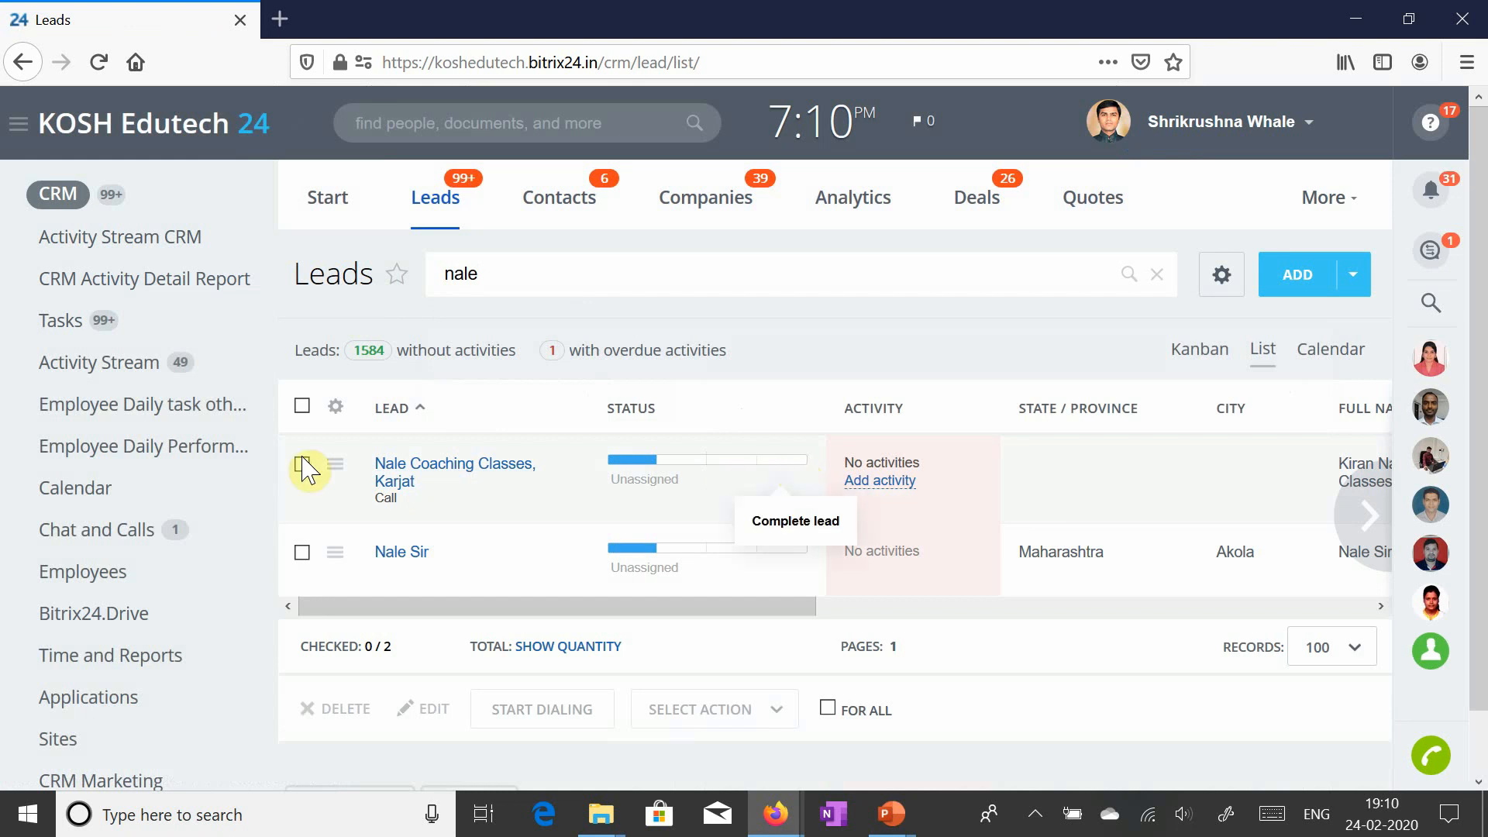
click(432, 469)
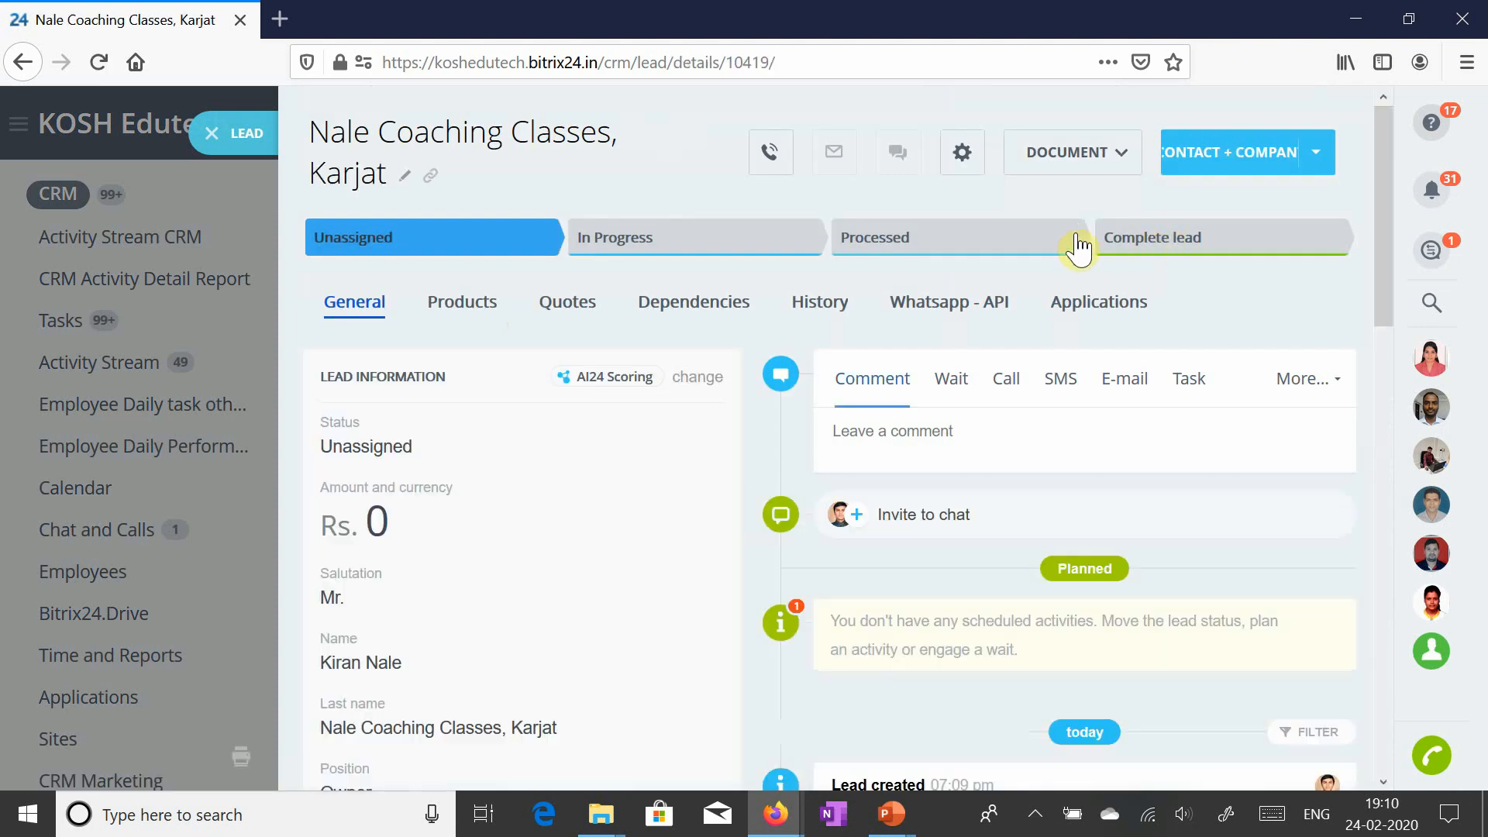
- Move the lead to Complete lead and convert it with Generate: Contact + Company
click(1167, 244)
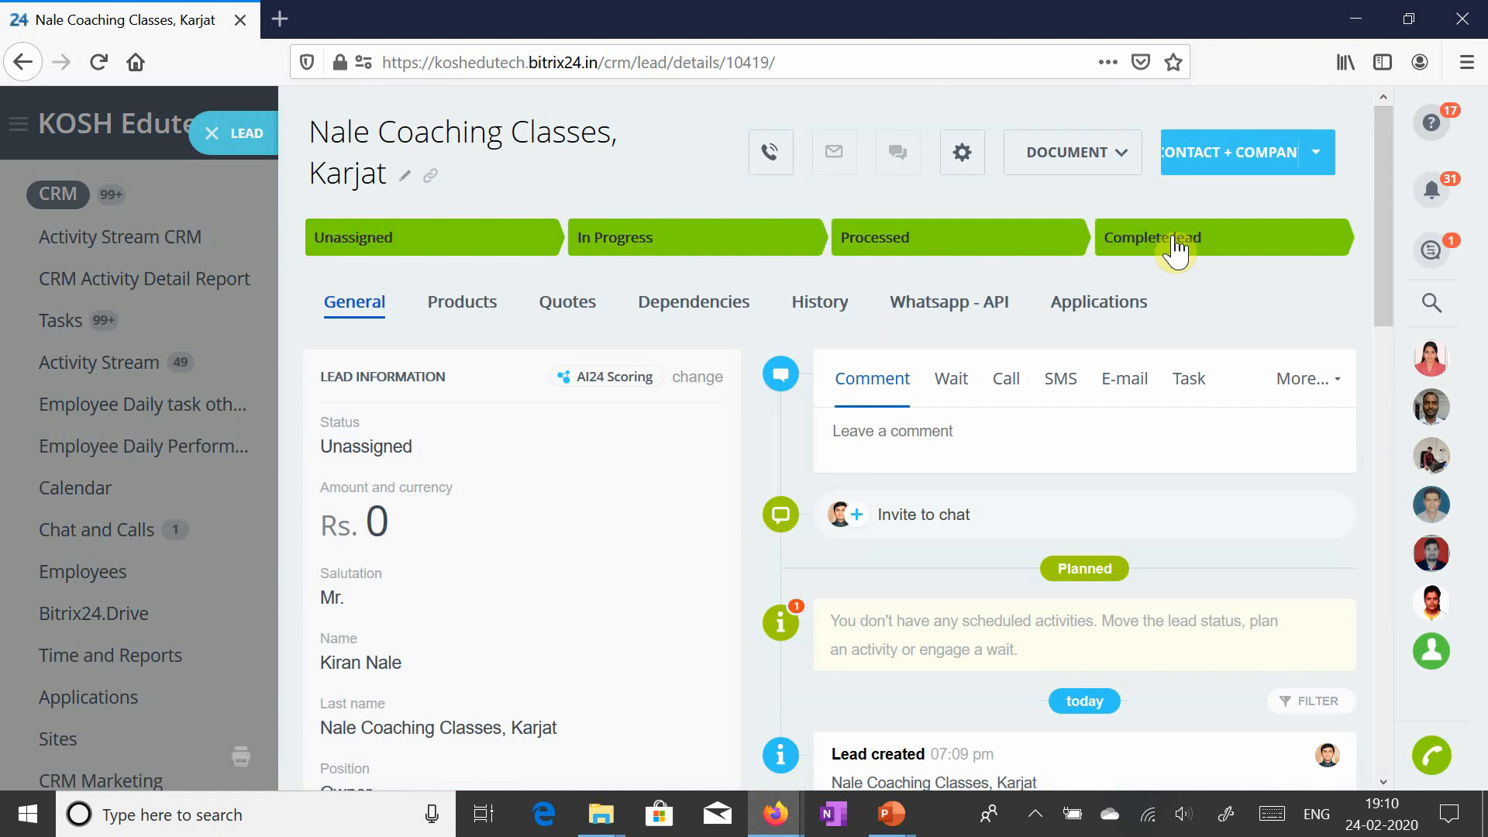
click(1175, 247)
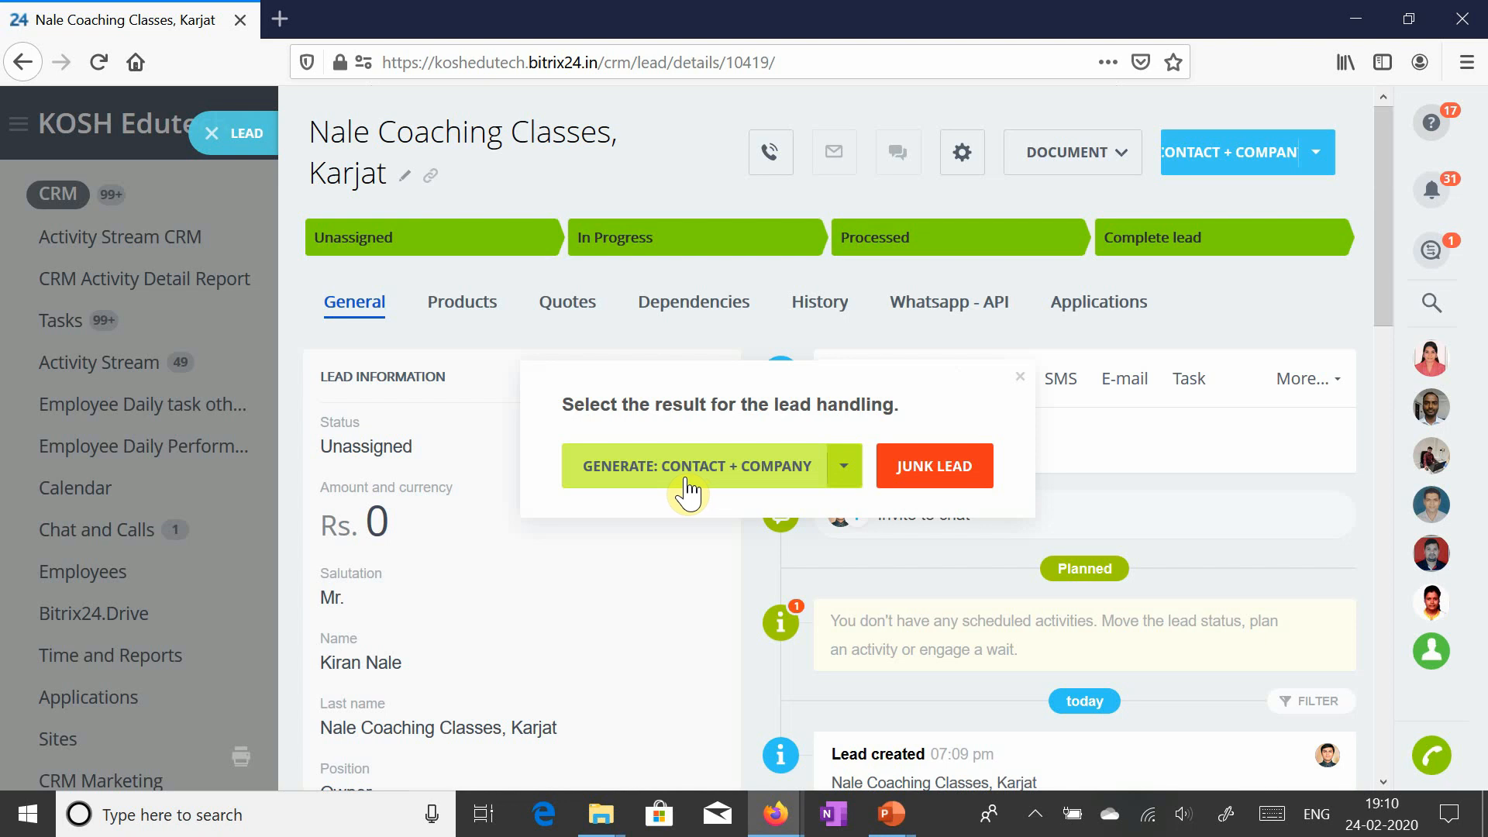
click(770, 483)
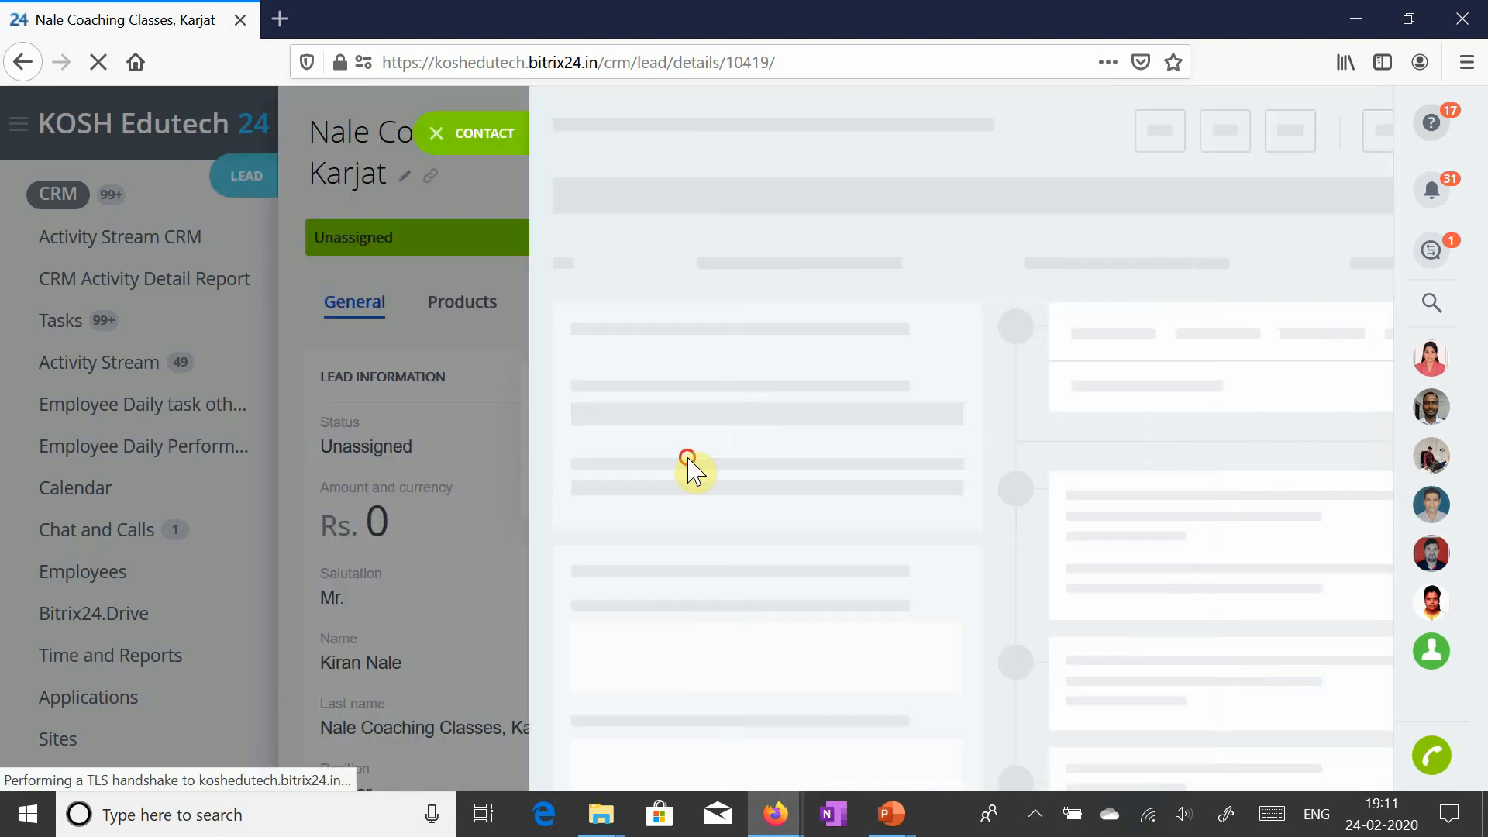